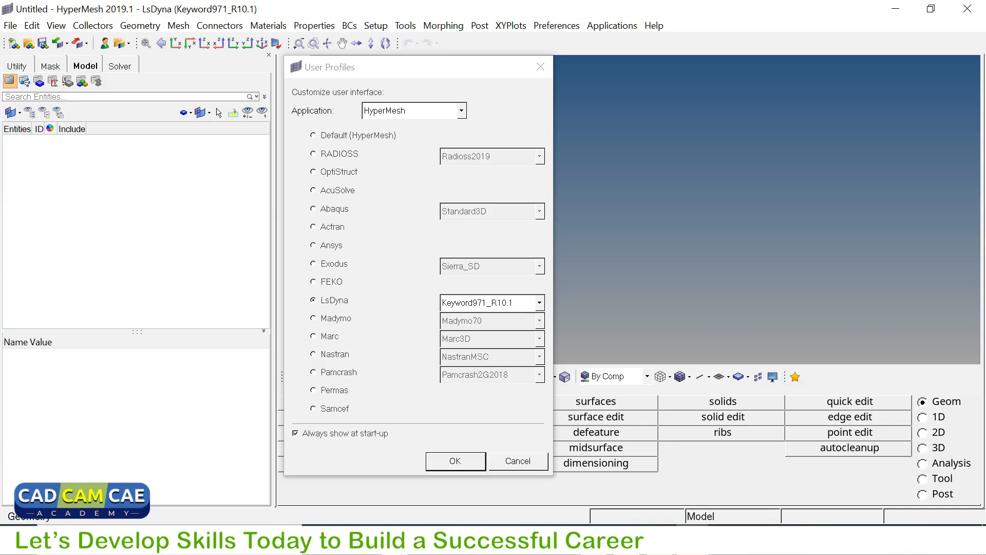
# Load the LsDyna user profile with Keyword971_R10.1 and return from the presentation to the empty HyperMesh session.
pyautogui.click(455, 461)
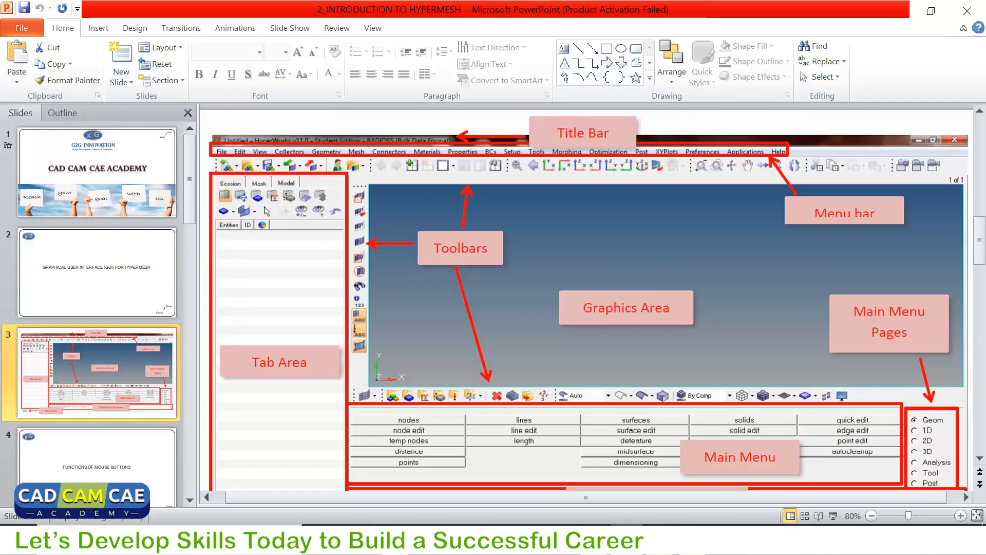
pyautogui.click(898, 12)
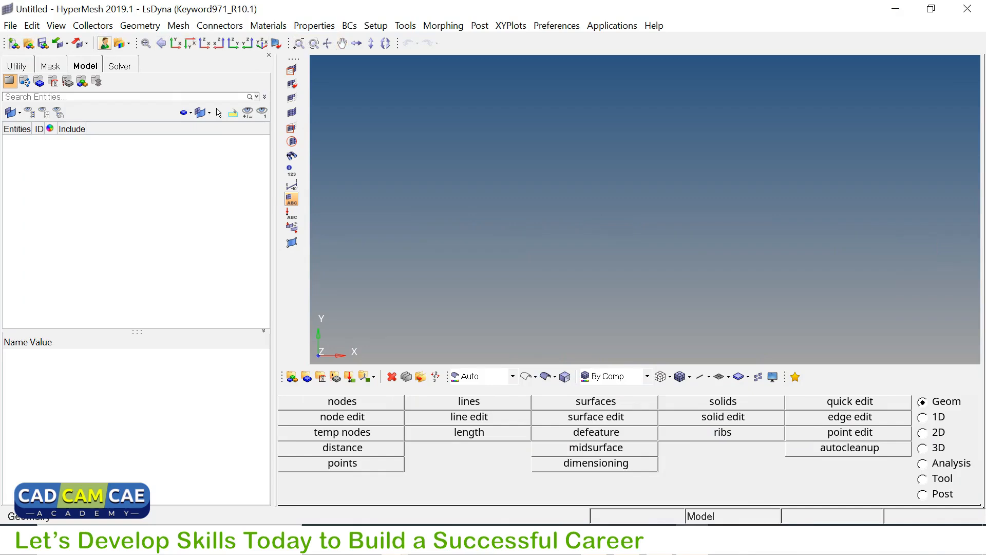
# Open the import settings, look through the model and solver deck import modes, and switch to geometry import.
pyautogui.click(10, 26)
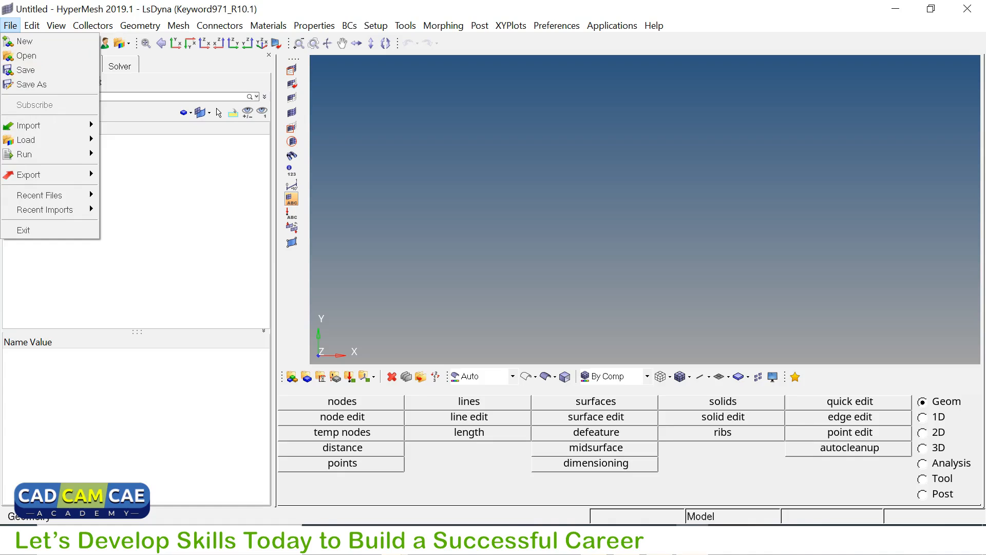
pyautogui.click(174, 65)
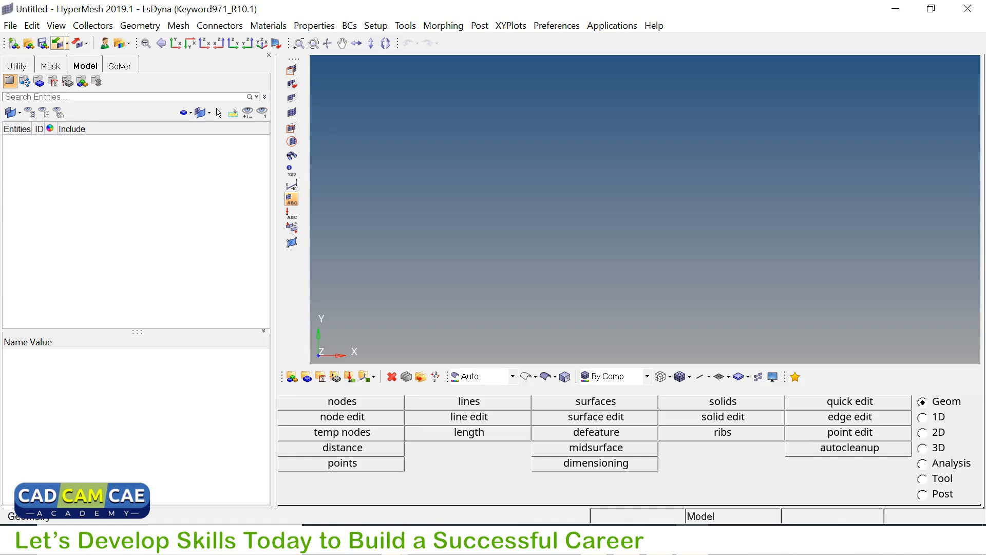
pyautogui.click(58, 43)
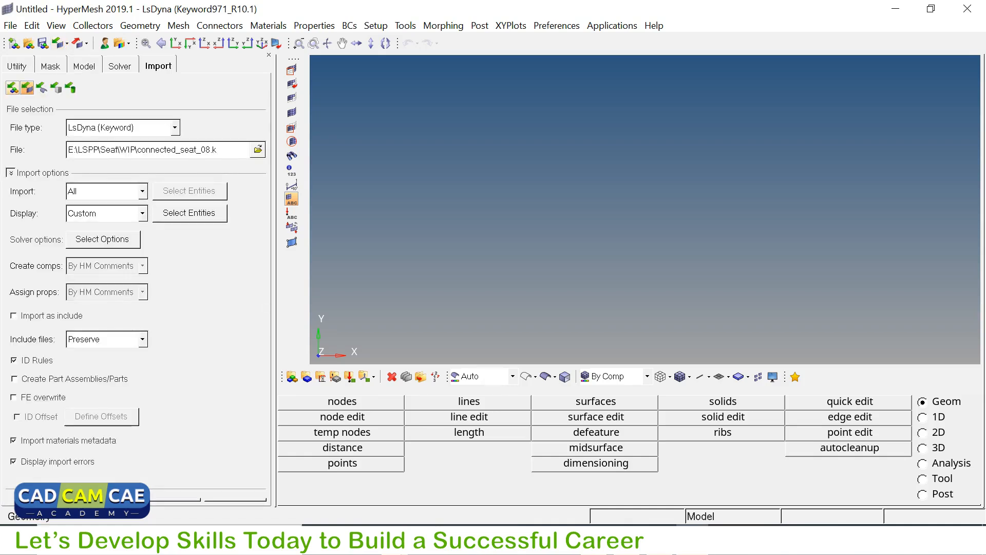
pyautogui.click(12, 88)
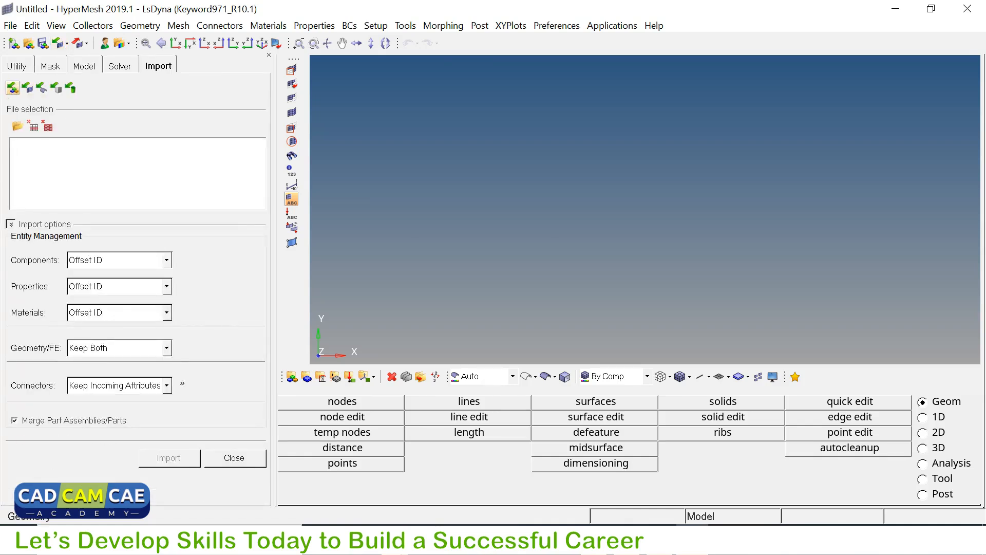
pyautogui.click(27, 88)
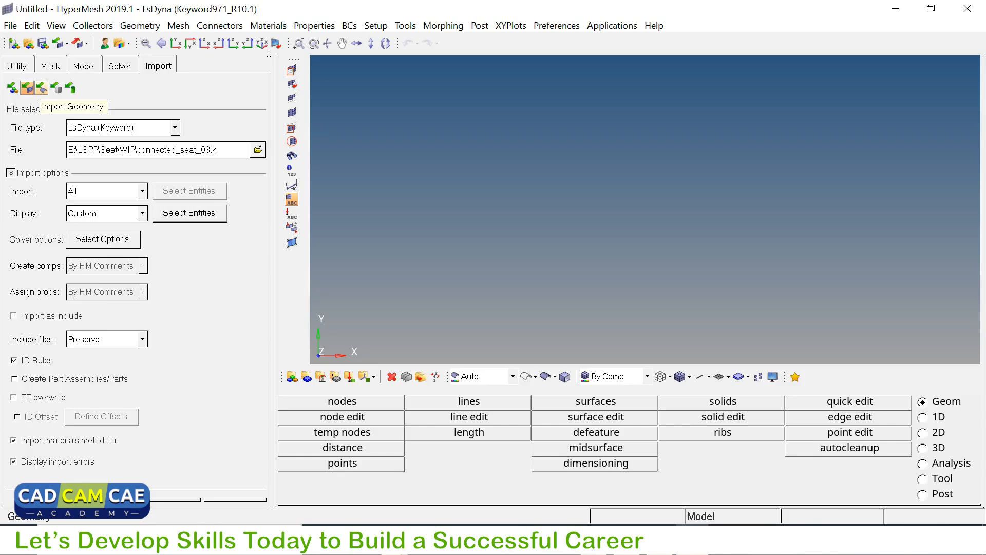
pyautogui.click(41, 87)
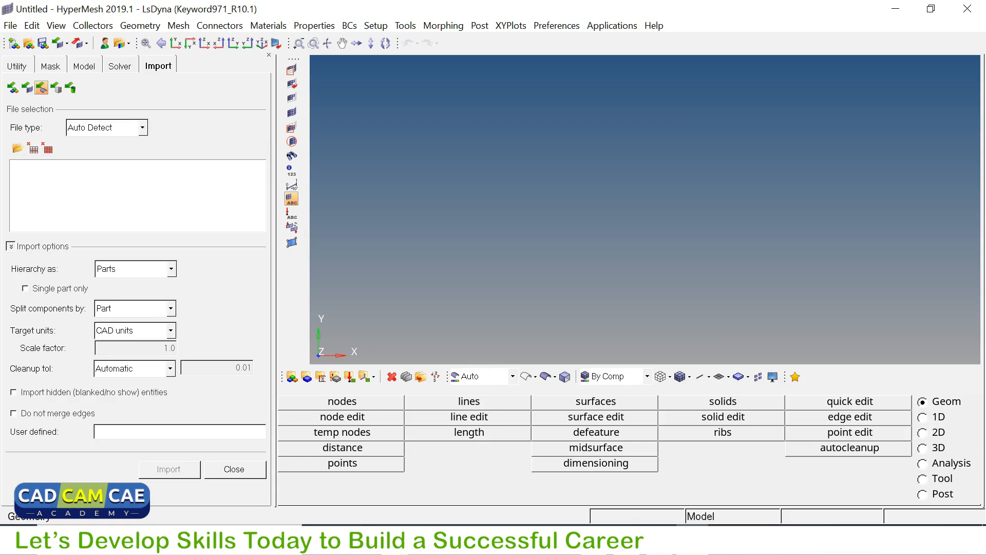
# Examine the list of CAD file formats supported for geometry import, keeping Auto Detect as the file type.
pyautogui.click(142, 127)
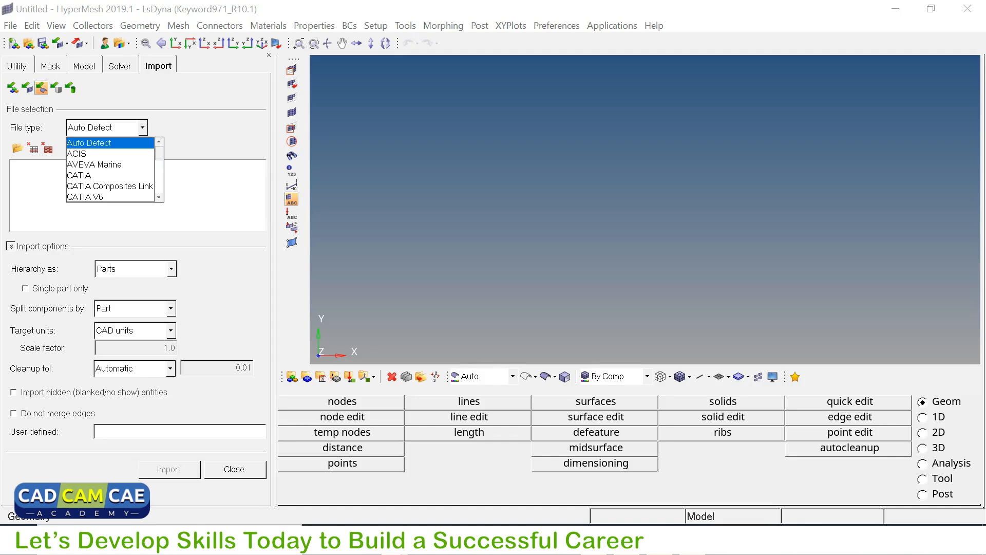
pyautogui.scroll(-2, 110, 169)
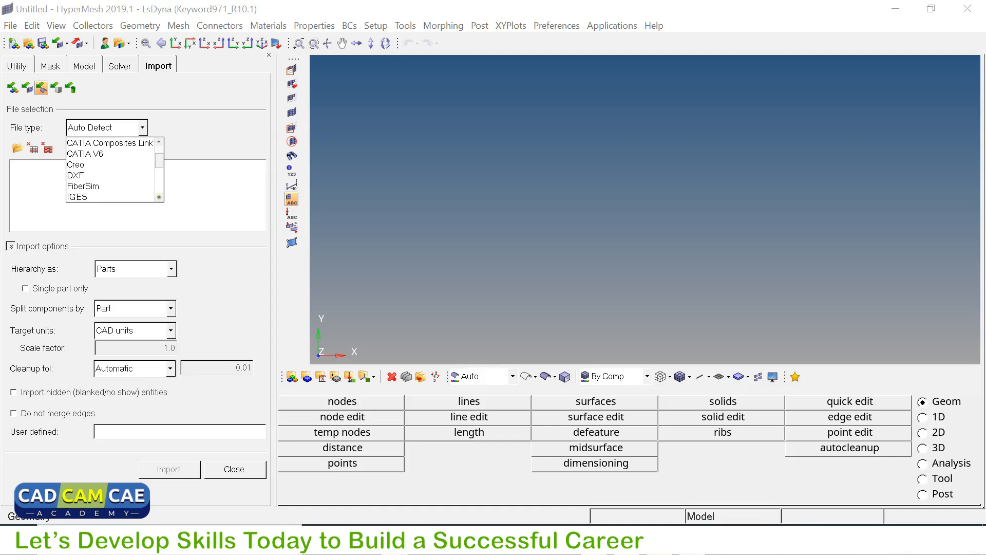
pyautogui.click(159, 197)
pyautogui.click(158, 197)
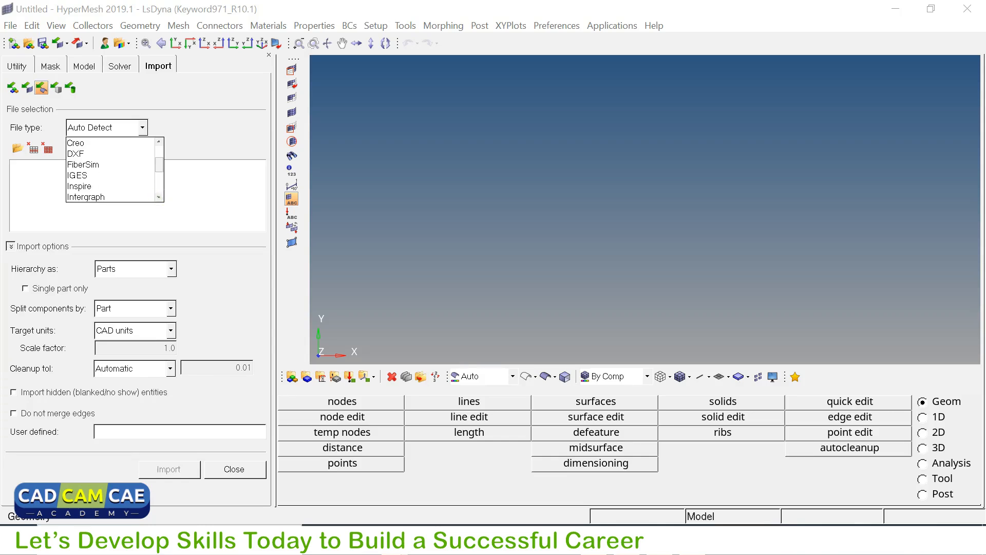
pyautogui.click(158, 197)
pyautogui.click(158, 198)
pyautogui.click(159, 197)
pyautogui.click(159, 197)
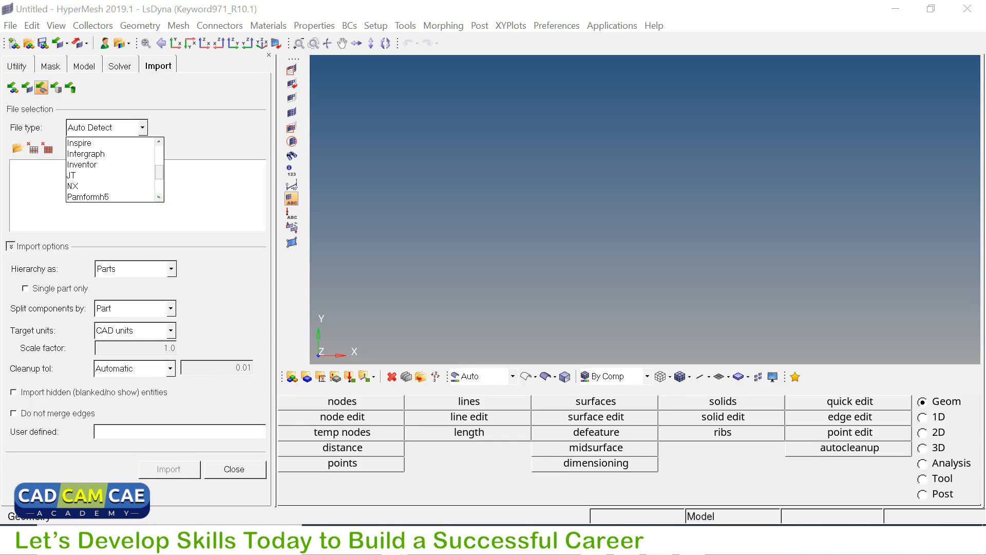
pyautogui.click(159, 197)
pyautogui.click(159, 197)
pyautogui.click(158, 197)
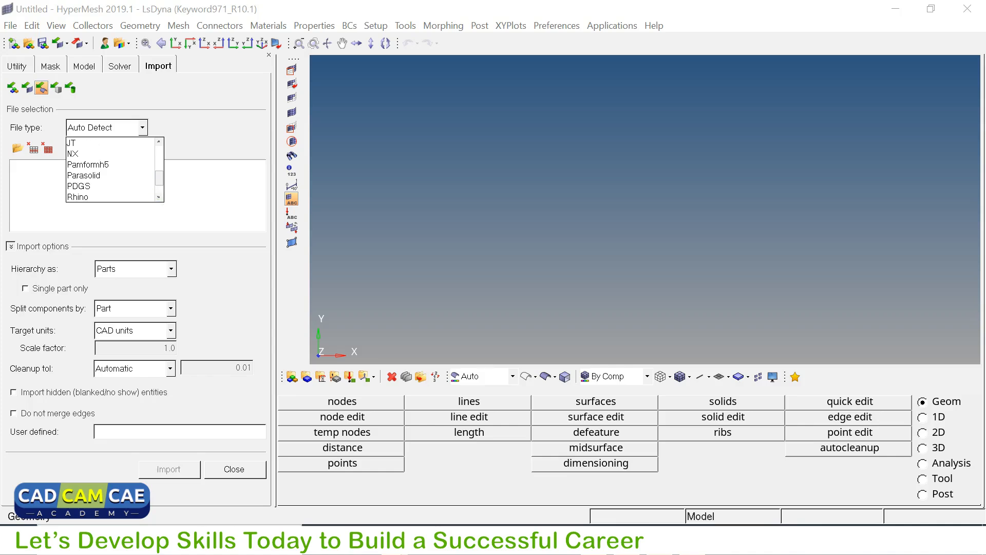
pyautogui.click(158, 197)
pyautogui.click(158, 197)
pyautogui.click(159, 197)
pyautogui.click(159, 197)
pyautogui.click(159, 198)
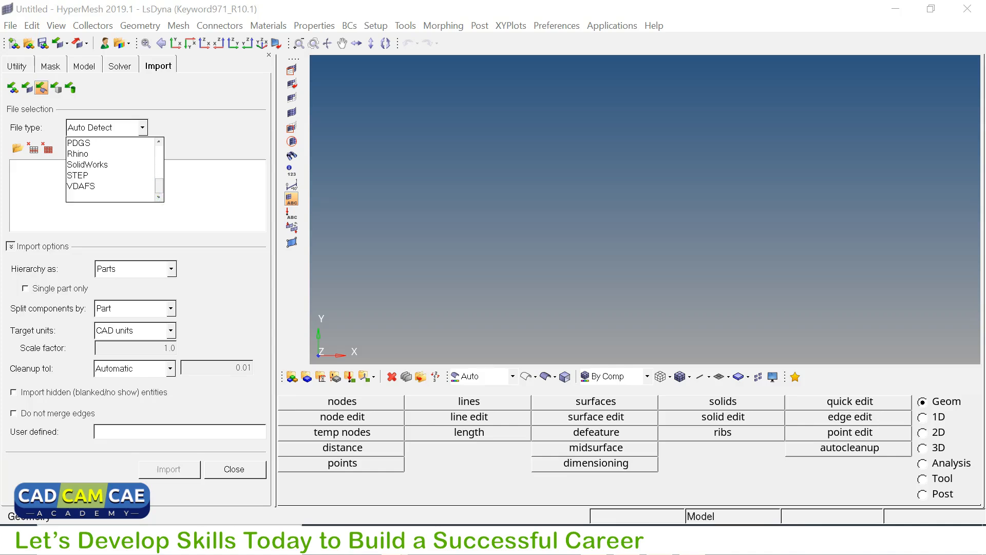
pyautogui.moveTo(159, 185); pyautogui.dragTo(159, 152)
pyautogui.click(98, 142)
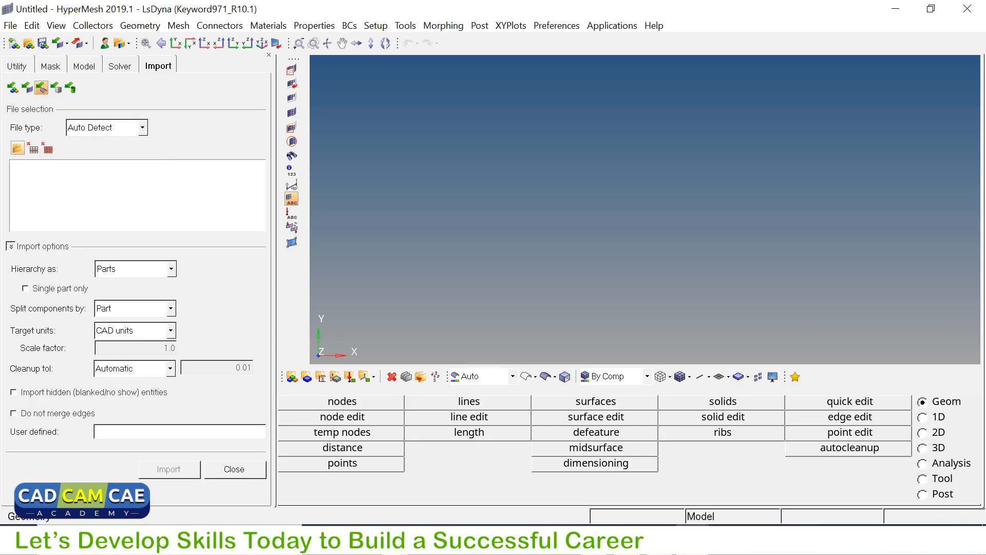
# Copy the path of PHM03.igs from the Project\Parts folder in File Explorer and return to HyperMesh.
pyautogui.click(18, 149)
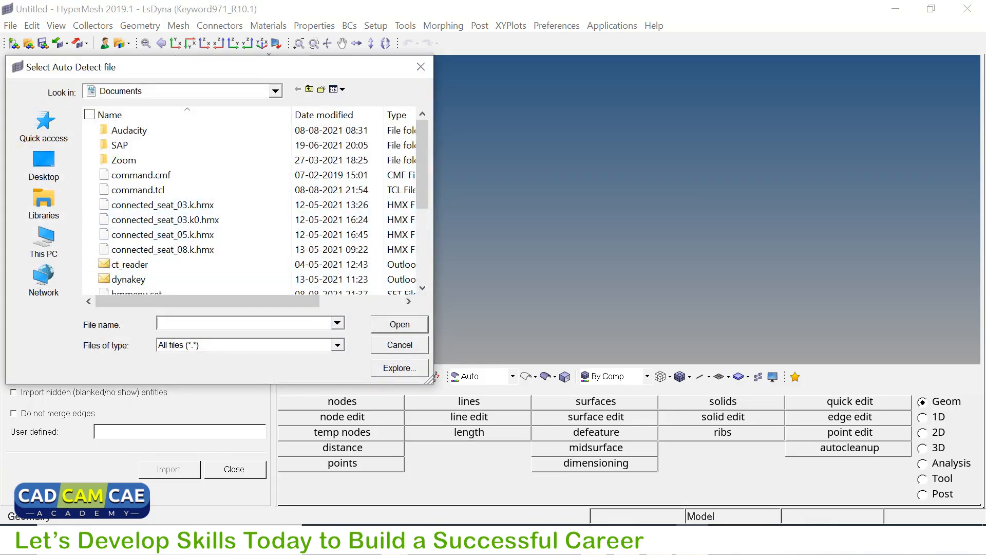
pyautogui.click(400, 345)
pyautogui.moveTo(394, 541)
pyautogui.click(297, 478)
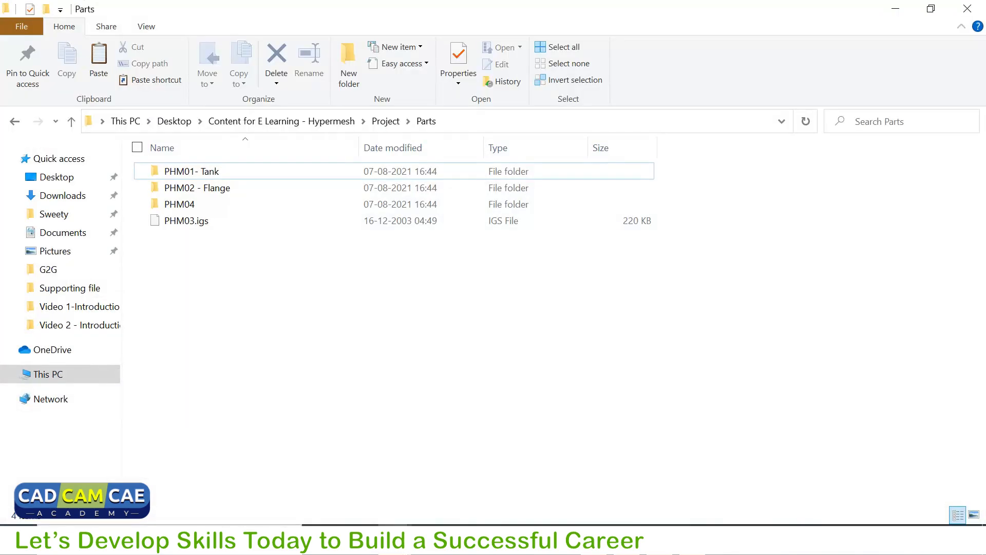
pyautogui.click(181, 221)
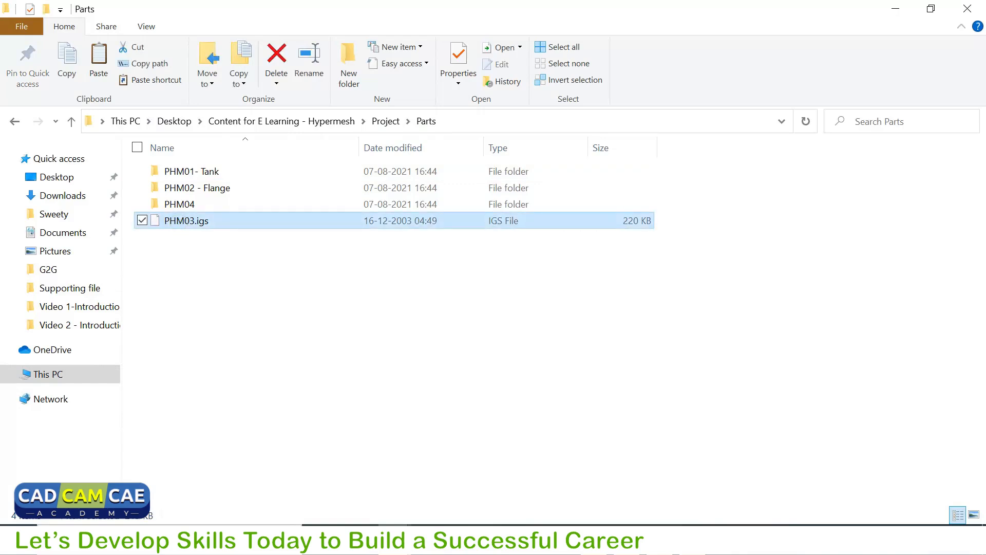
pyautogui.click(422, 364)
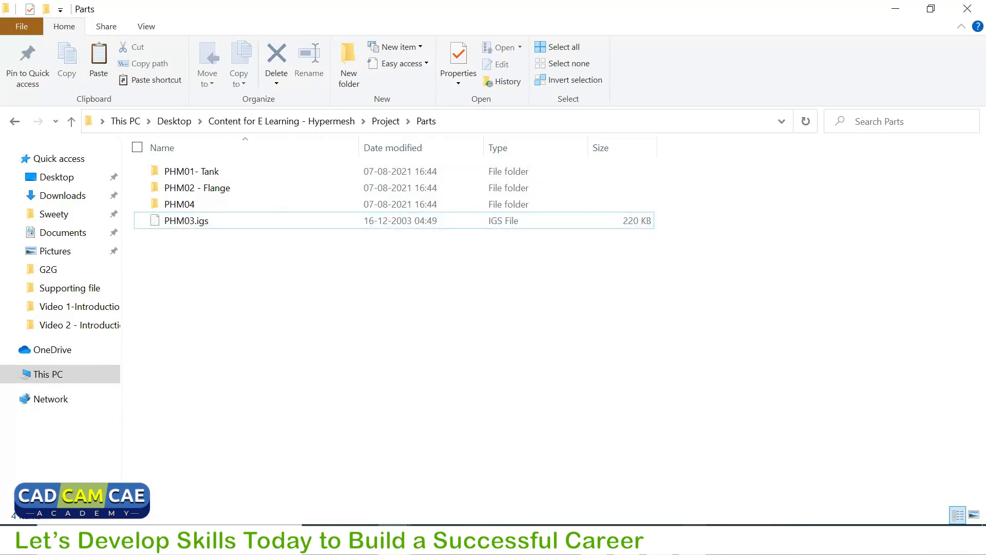
pyautogui.click(695, 539)
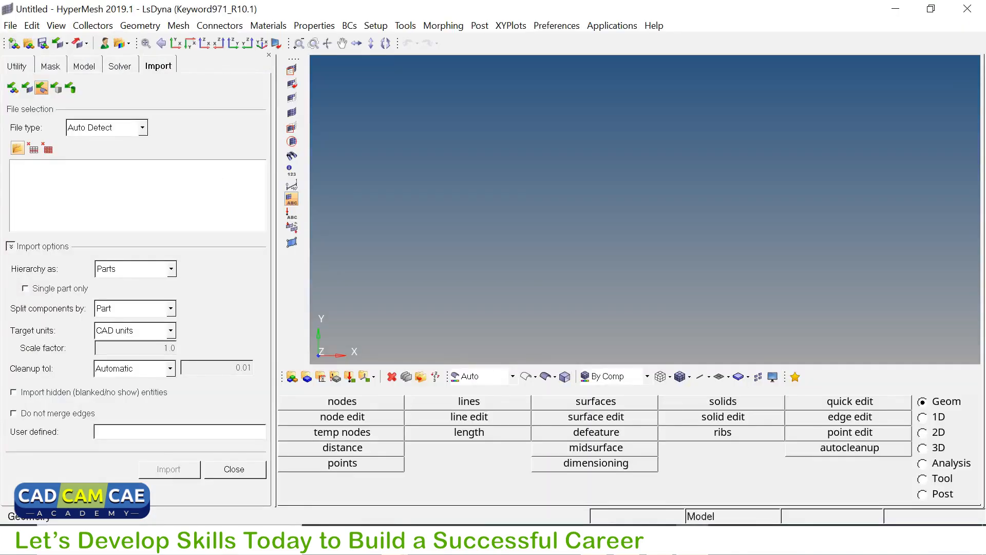
# Add PHM03.igs to the geometry import file list using the copied path.
pyautogui.click(17, 148)
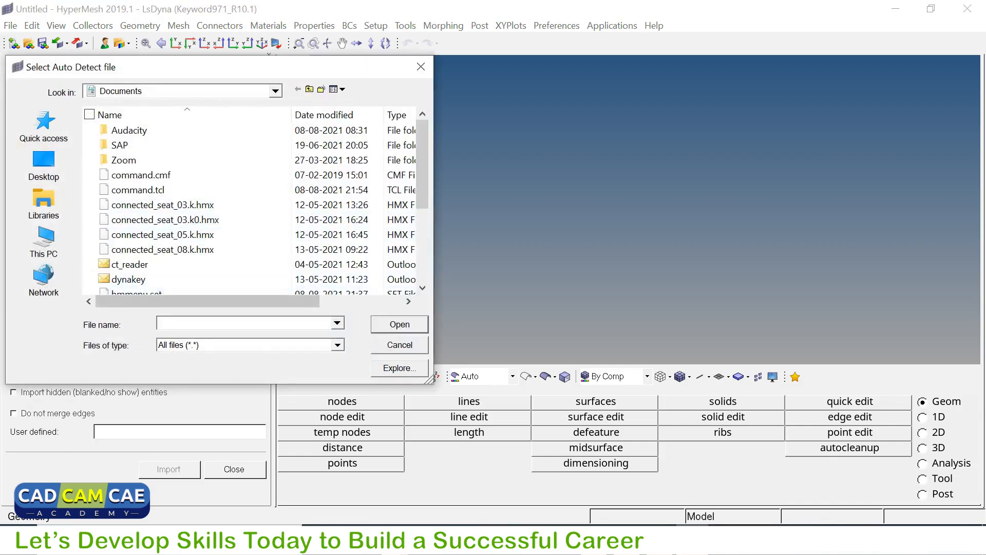
pyautogui.hotkey('ctrl', 'v')
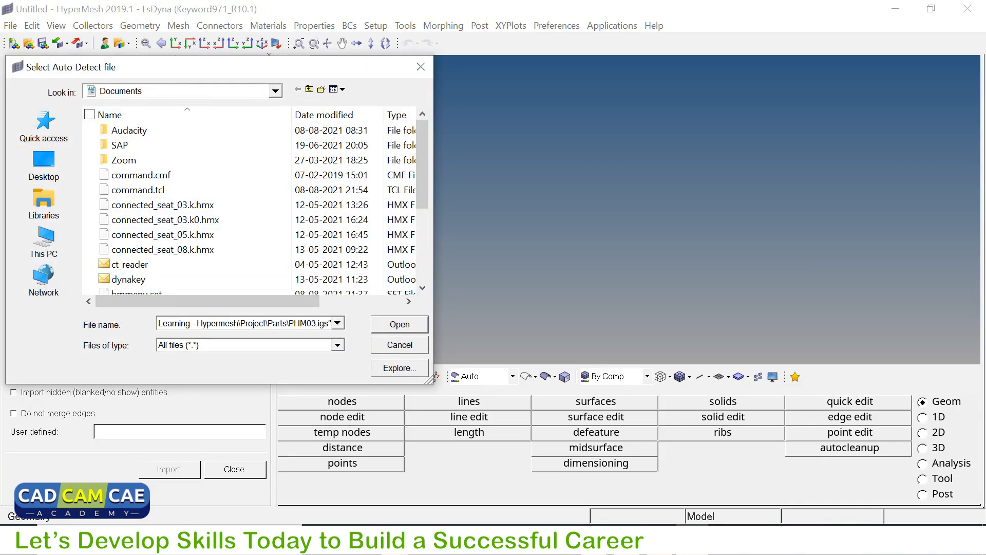
pyautogui.click(399, 324)
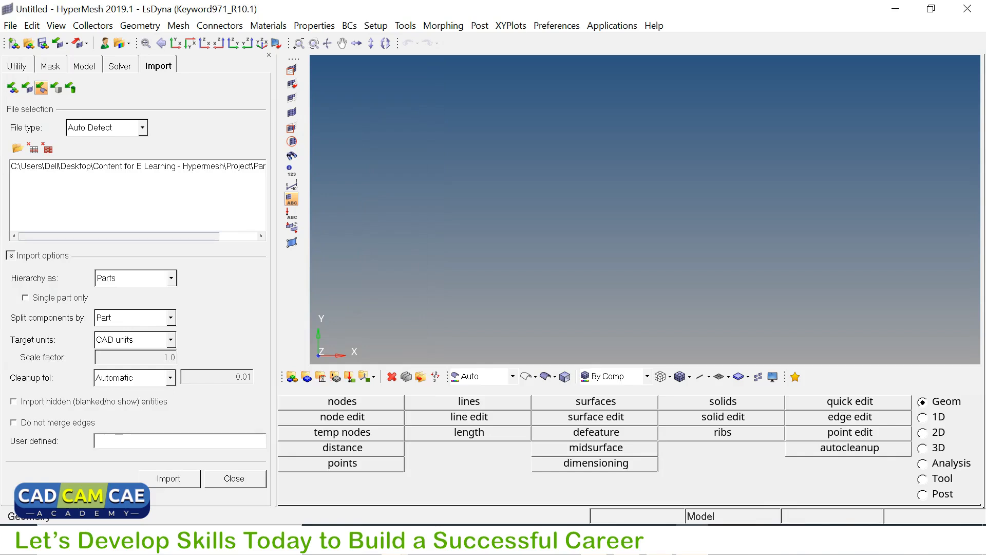
# Import the geometry with CAD units as the target units and close the import settings.
pyautogui.click(170, 340)
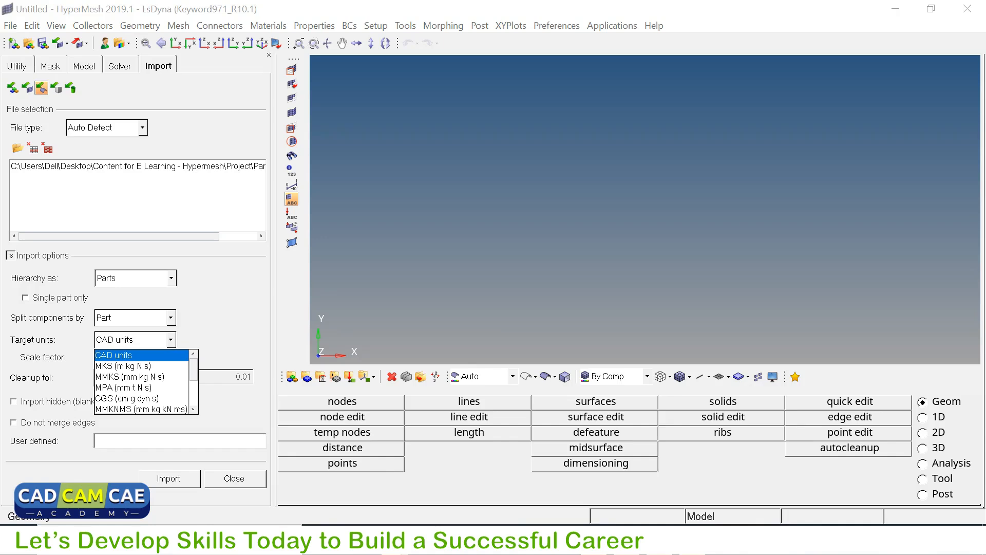
pyautogui.click(129, 354)
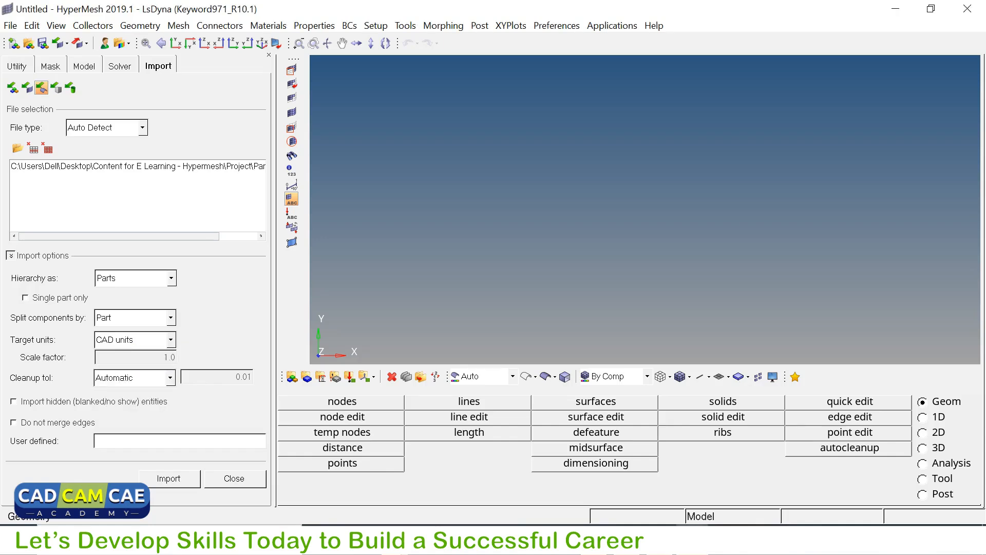
pyautogui.click(169, 478)
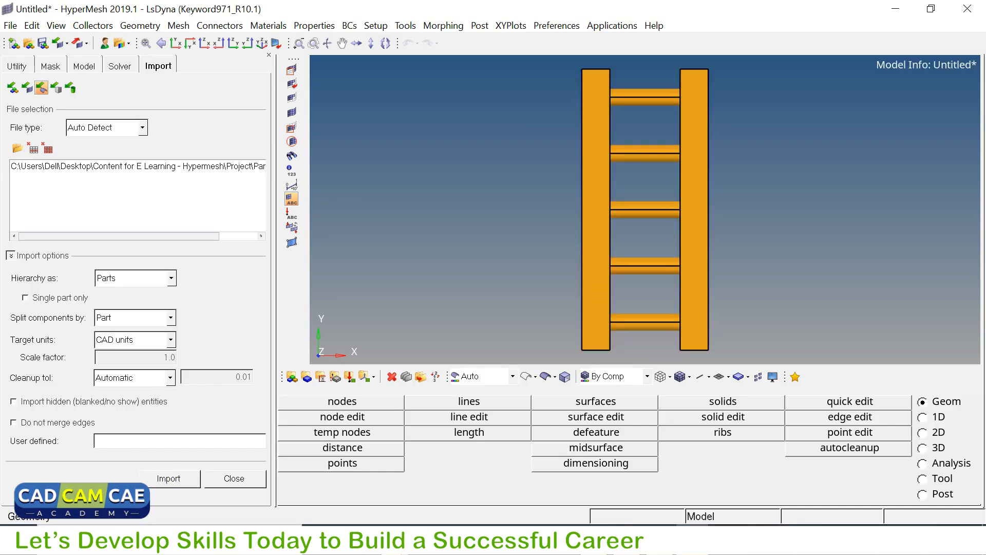
pyautogui.click(234, 478)
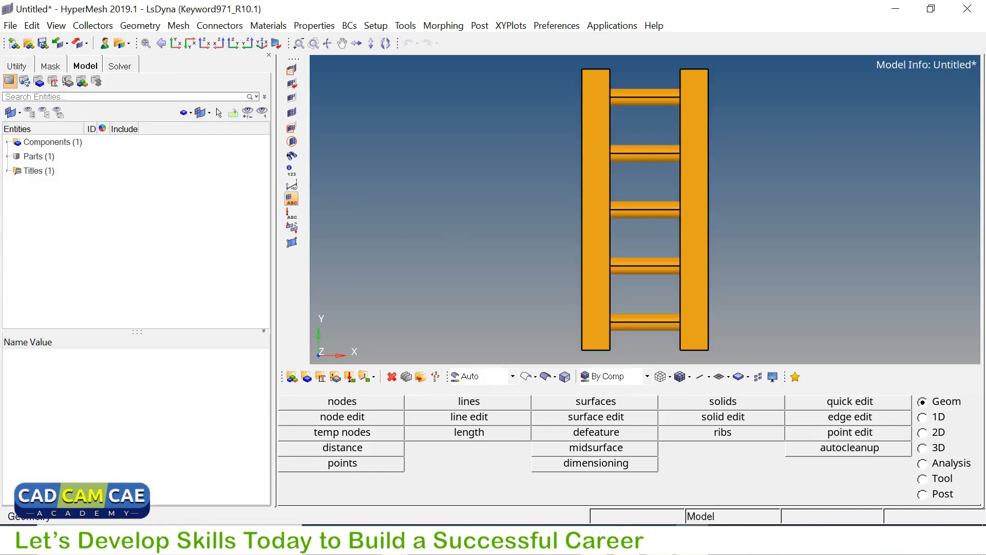
# Examine the imported ladder geometry from several angles by rotating it.
pyautogui.keyDown('ctrl'); pyautogui.moveTo(480, 226); pyautogui.dragTo(519, 214); pyautogui.keyUp('ctrl')
pyautogui.keyDown('ctrl'); pyautogui.scroll(-2, 519, 213); pyautogui.keyUp('ctrl')
pyautogui.keyDown('ctrl'); pyautogui.moveTo(555, 253); pyautogui.dragTo(583, 254); pyautogui.keyUp('ctrl')
pyautogui.keyDown('ctrl'); pyautogui.scroll(4, 583, 254); pyautogui.keyUp('ctrl')
pyautogui.keyDown('ctrl'); pyautogui.scroll(-2, 583, 254); pyautogui.keyUp('ctrl')
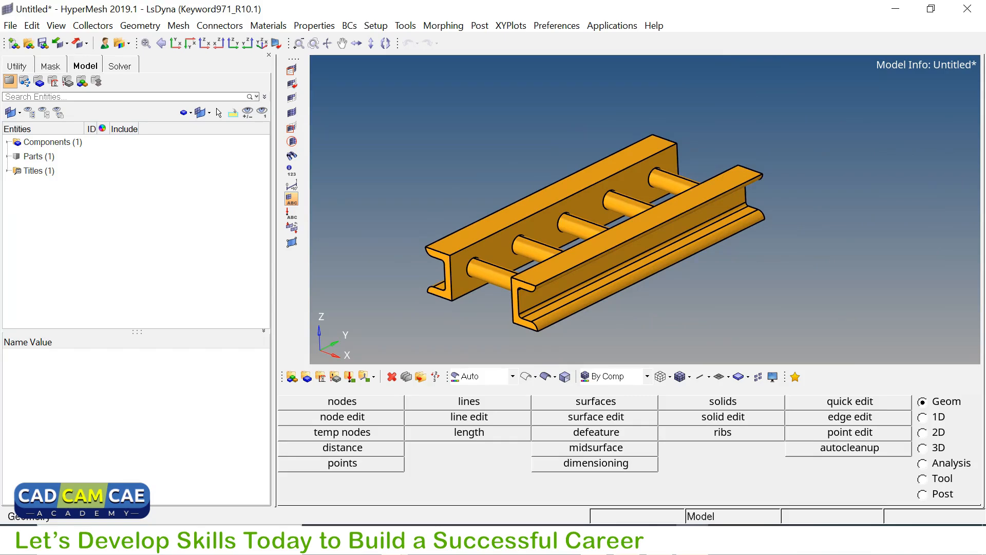
pyautogui.keyDown('ctrl'); pyautogui.moveTo(488, 198); pyautogui.dragTo(585, 226); pyautogui.keyUp('ctrl')
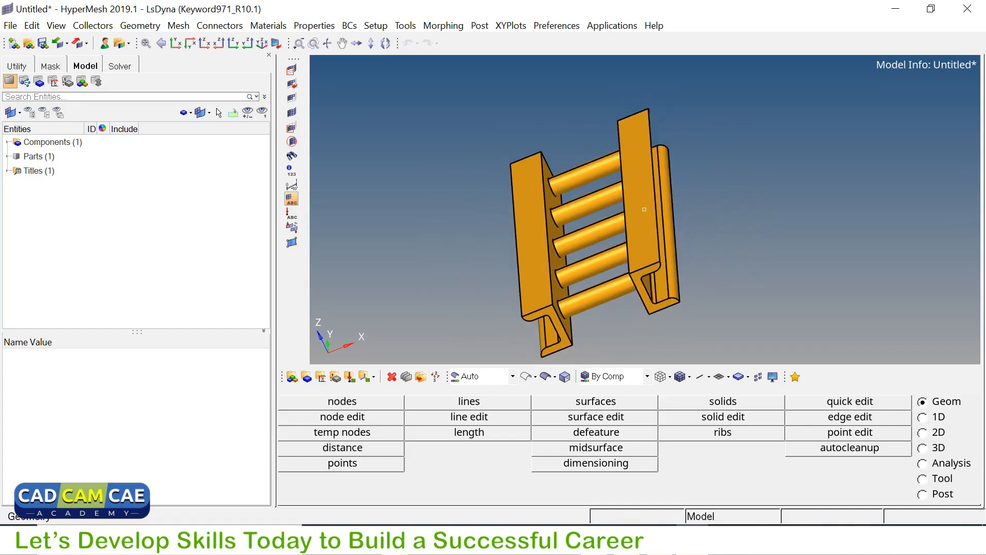
# Inspect the ladder geometry at different magnifications, pan it sideways and rotate it slightly.
pyautogui.keyDown('ctrl'); pyautogui.scroll(-2, 587, 222); pyautogui.keyUp('ctrl')
pyautogui.keyDown('ctrl'); pyautogui.scroll(1, 587, 222); pyautogui.keyUp('ctrl')
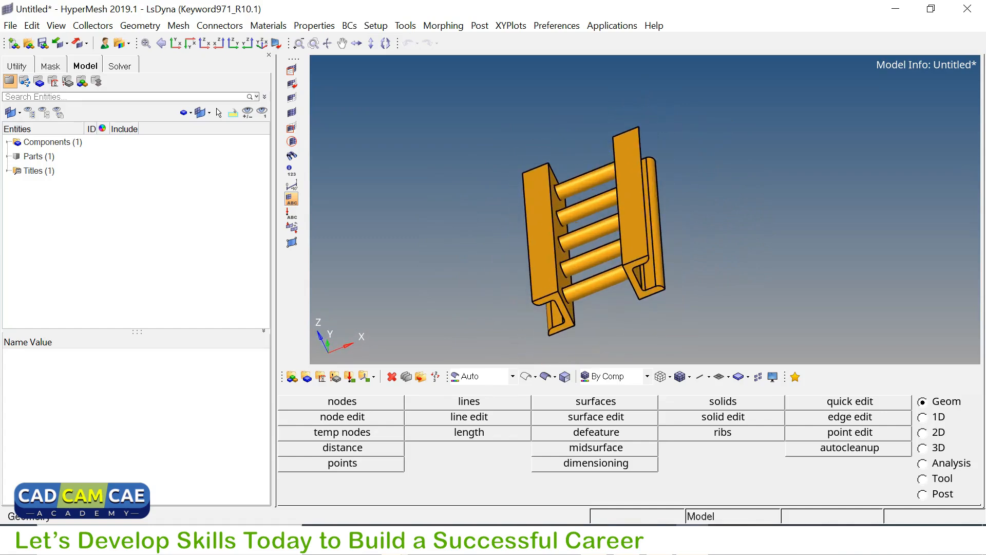
pyautogui.keyDown('ctrl'); pyautogui.scroll(3, 566, 223); pyautogui.keyUp('ctrl')
pyautogui.keyDown('ctrl'); pyautogui.scroll(-3, 566, 224); pyautogui.keyUp('ctrl')
pyautogui.keyDown('ctrl'); pyautogui.scroll(1, 567, 225); pyautogui.keyUp('ctrl')
pyautogui.keyDown('ctrl'); pyautogui.scroll(-1, 567, 225); pyautogui.keyUp('ctrl')
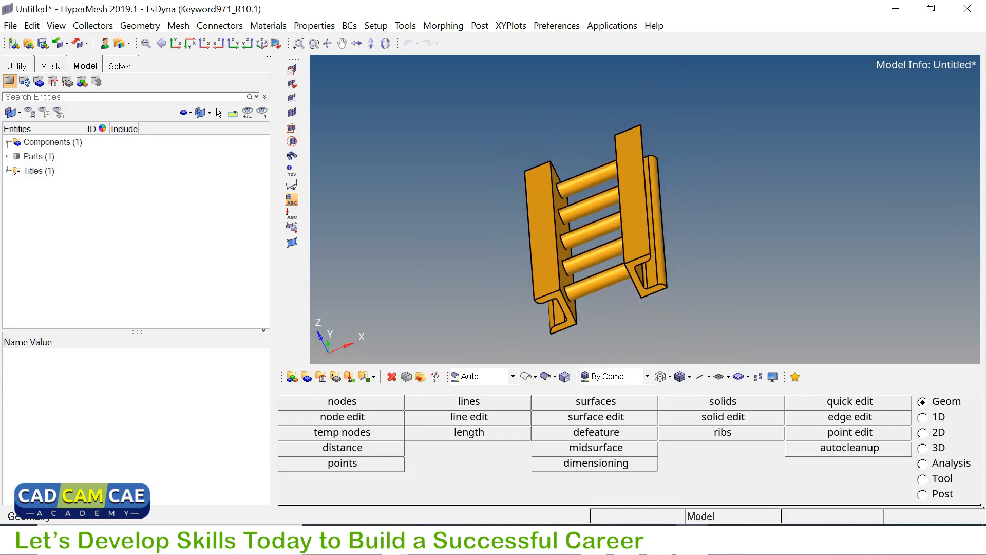
pyautogui.keyDown('ctrl'); pyautogui.scroll(1, 566, 225); pyautogui.keyUp('ctrl')
pyautogui.keyDown('ctrl'); pyautogui.scroll(-2, 578, 219); pyautogui.keyUp('ctrl')
pyautogui.keyDown('ctrl'); pyautogui.scroll(1, 578, 219); pyautogui.keyUp('ctrl')
pyautogui.keyDown('ctrl'); pyautogui.scroll(-1, 574, 215); pyautogui.keyUp('ctrl')
pyautogui.keyDown('ctrl'); pyautogui.scroll(1, 574, 213); pyautogui.keyUp('ctrl')
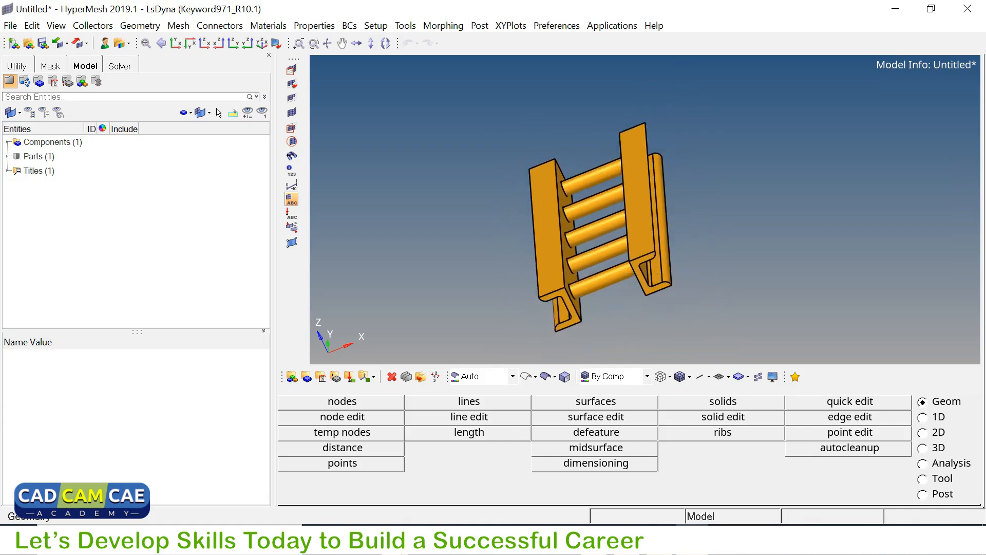
pyautogui.keyDown('ctrl'); pyautogui.scroll(1, 572, 208); pyautogui.keyUp('ctrl')
pyautogui.keyDown('ctrl'); pyautogui.scroll(-1, 573, 209); pyautogui.keyUp('ctrl')
pyautogui.keyDown('ctrl'); pyautogui.scroll(1, 565, 216); pyautogui.keyUp('ctrl')
pyautogui.keyDown('ctrl'); pyautogui.scroll(-1, 569, 214); pyautogui.keyUp('ctrl')
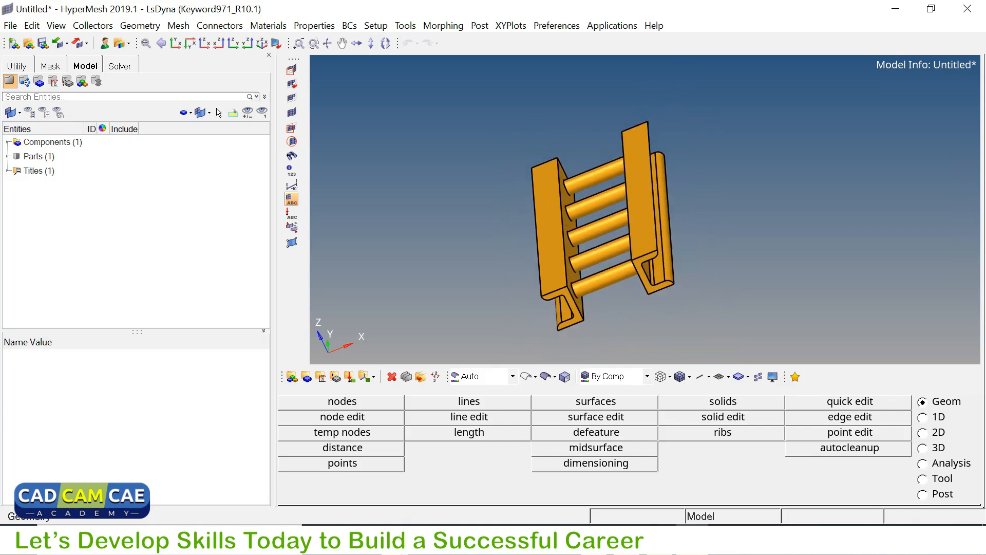
pyautogui.keyDown('ctrl'); pyautogui.moveTo(564, 215); pyautogui.dragTo(631, 215, button='right'); pyautogui.keyUp('ctrl')
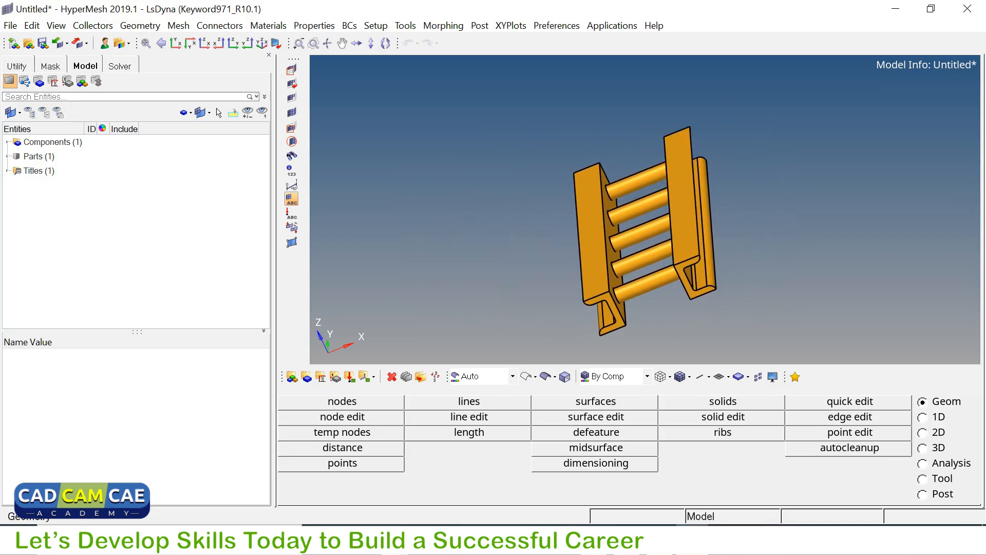
pyautogui.keyDown('ctrl'); pyautogui.moveTo(631, 215); pyautogui.dragTo(644, 209); pyautogui.keyUp('ctrl')
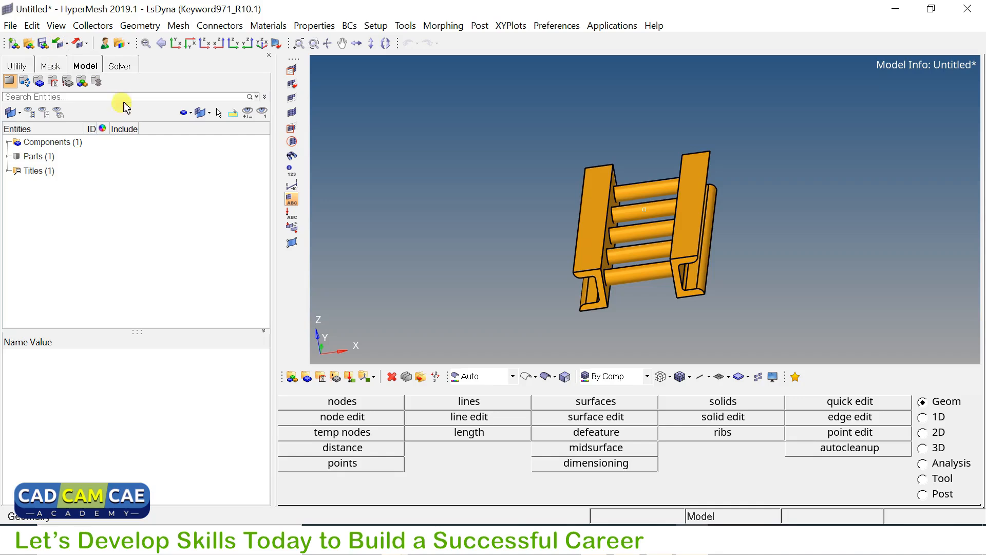
# Review the solver deck, geometry and model export options, and check the LsDyna Keyword971_R10.1 user profile.
pyautogui.click(77, 45)
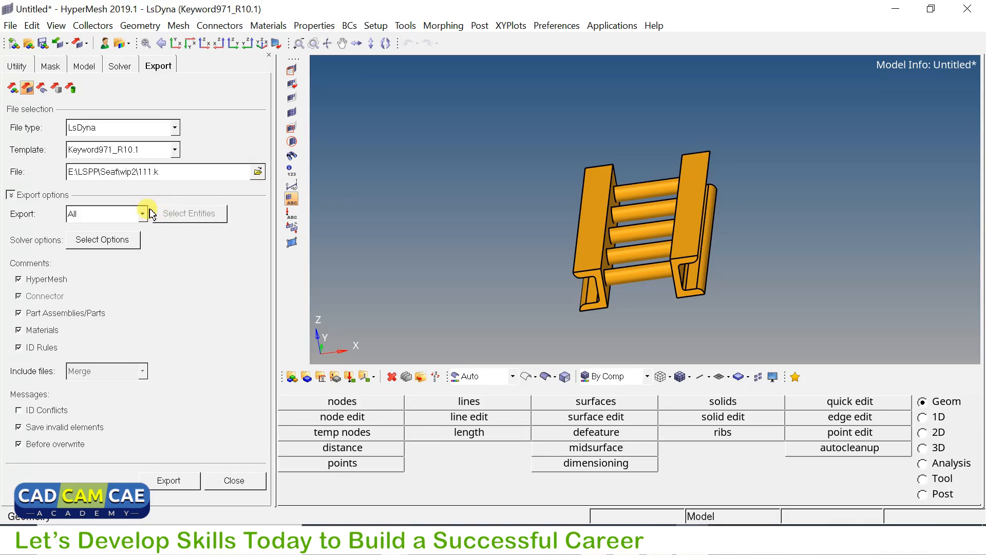
pyautogui.click(41, 88)
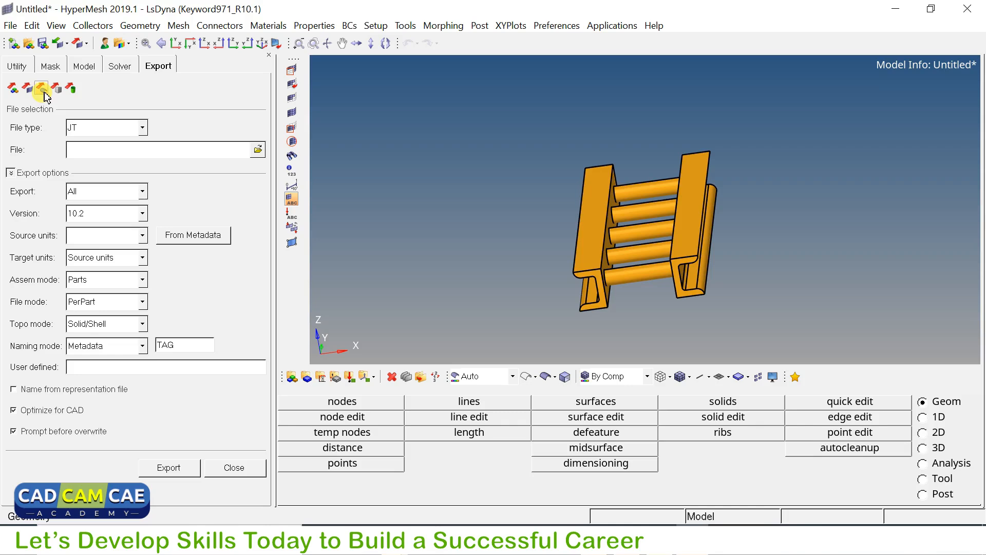
pyautogui.click(16, 91)
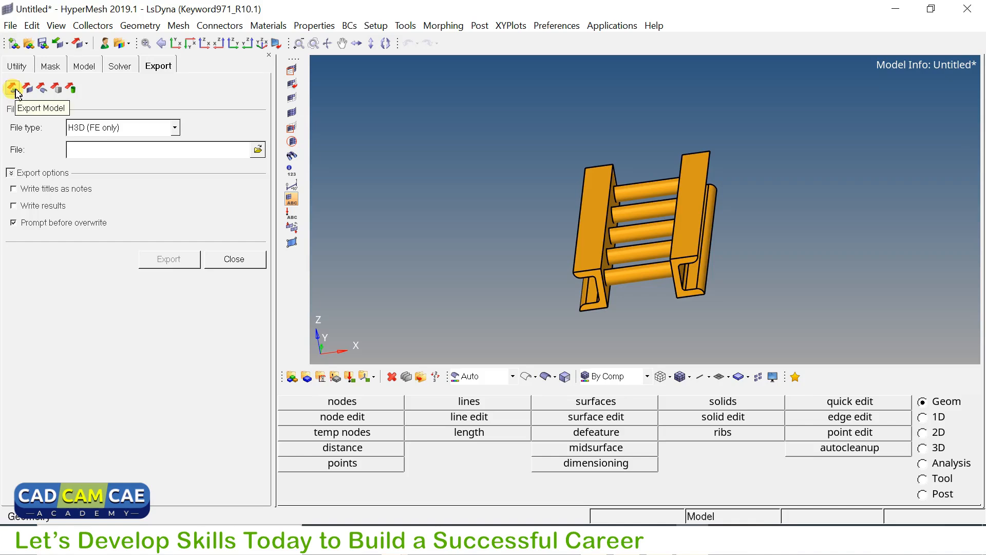
pyautogui.click(237, 259)
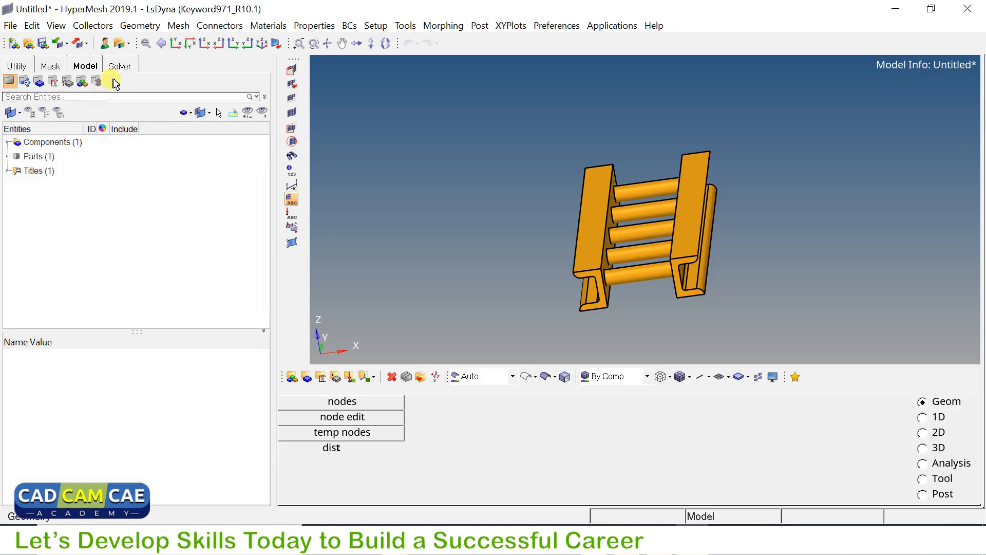
pyautogui.click(105, 47)
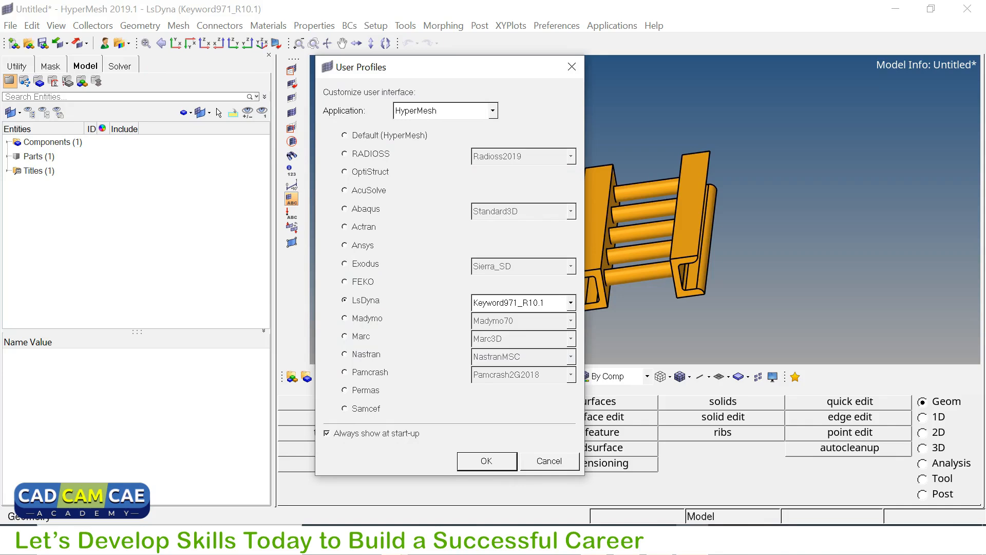
pyautogui.press('Return')
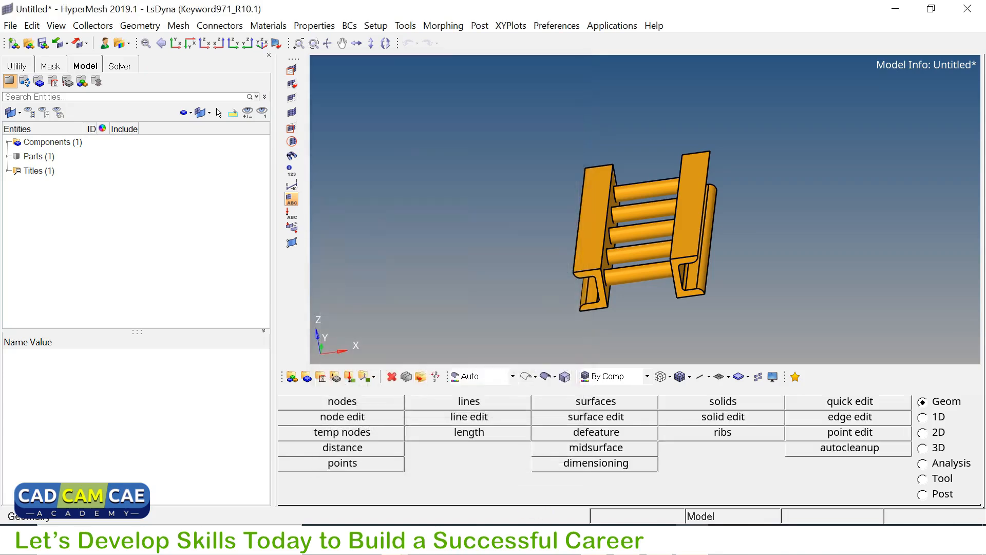
# View the ladder geometry in the two opposite XY plane views, the XZ plane view and the isometric view.
pyautogui.click(175, 45)
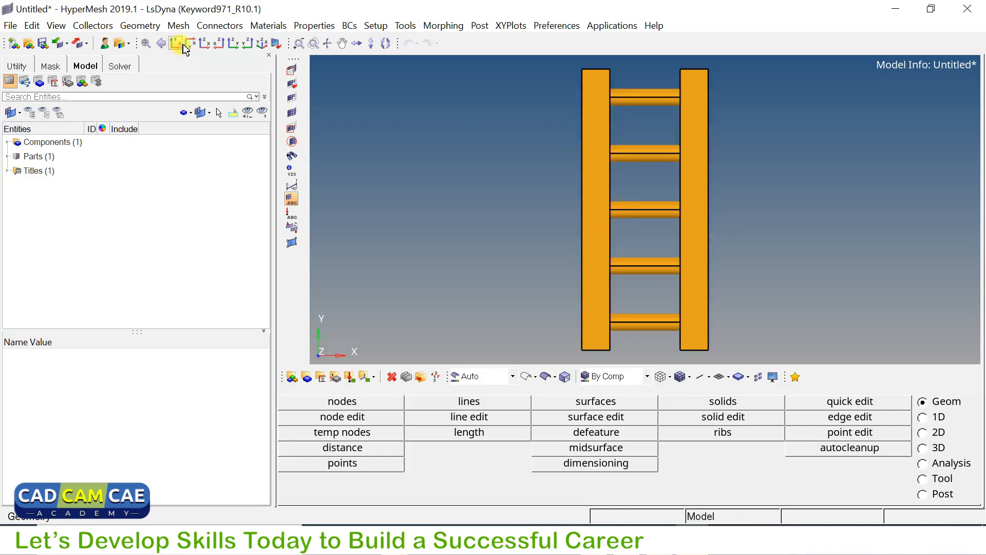
pyautogui.click(190, 45)
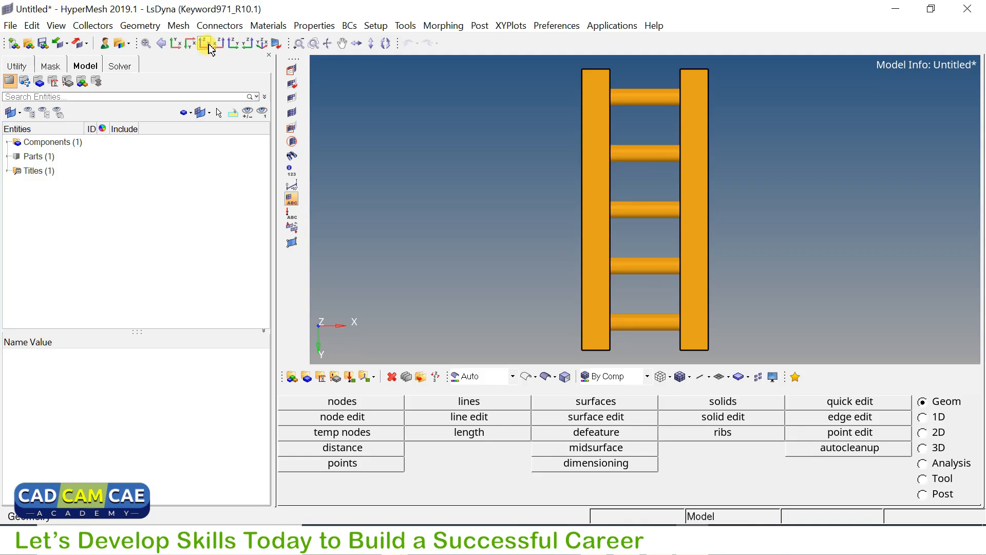
pyautogui.click(209, 45)
pyautogui.click(261, 44)
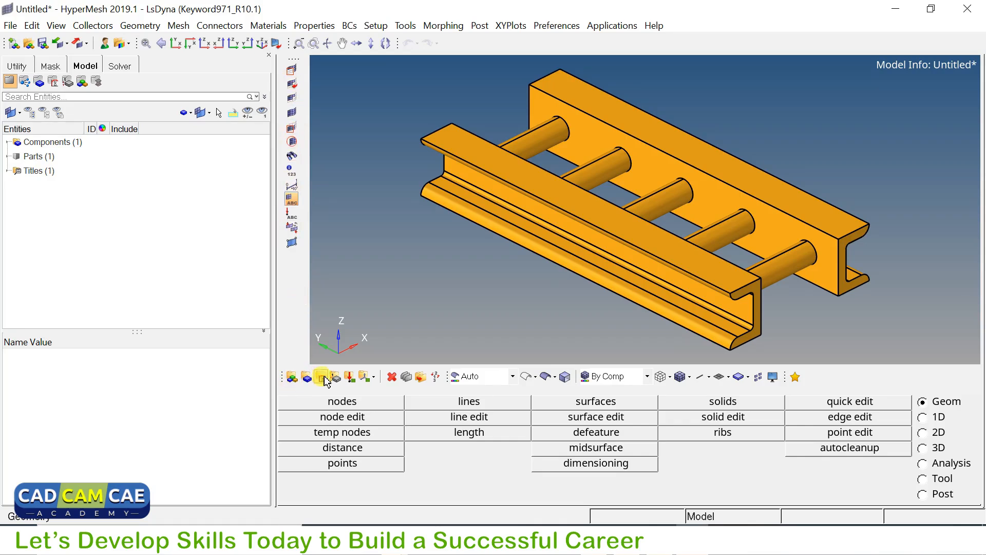
# Create an assembly named ABC from the ladder component and select it in the model tree.
pyautogui.click(292, 377)
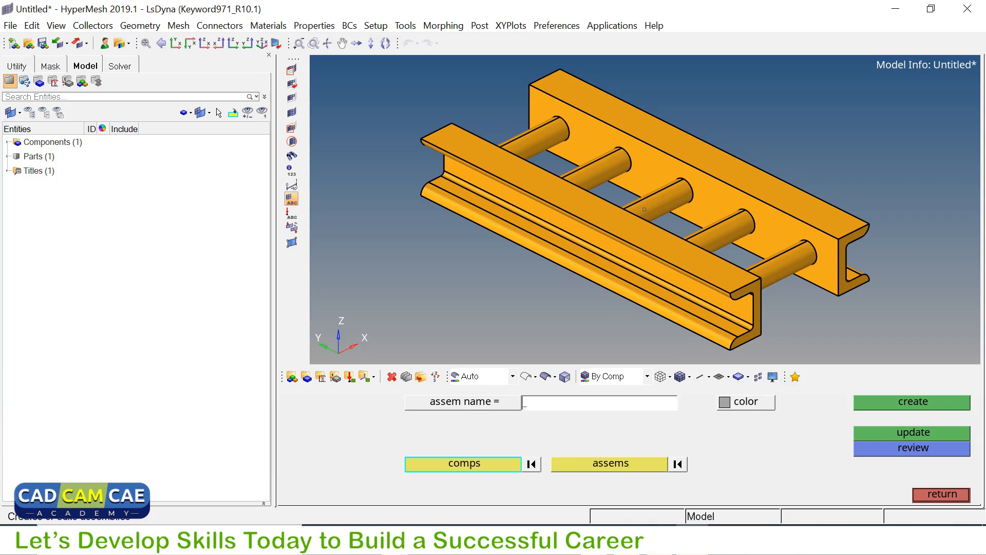
pyautogui.write('ABC')
pyautogui.scroll(2, 644, 209)
pyautogui.scroll(-5, 435, 208)
pyautogui.click(443, 205)
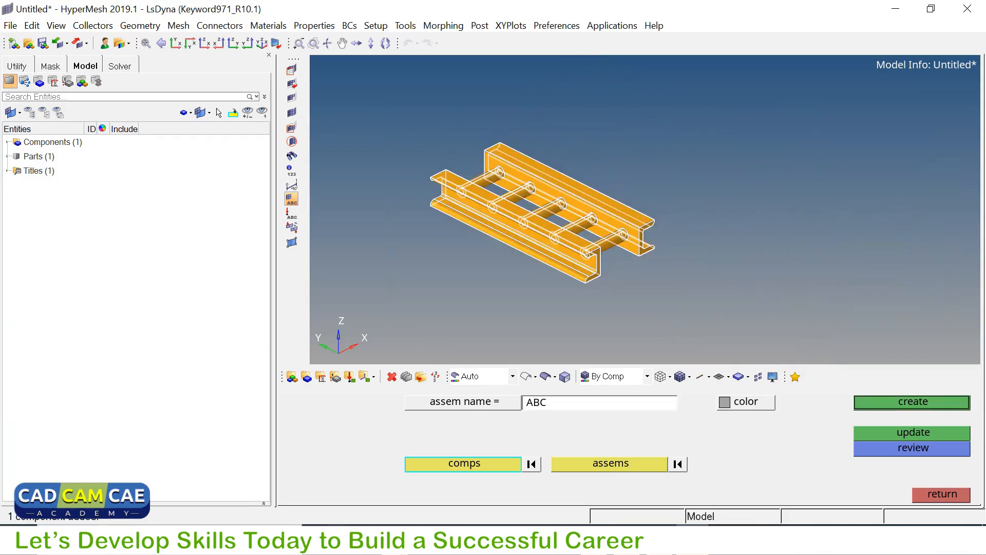
pyautogui.click(911, 402)
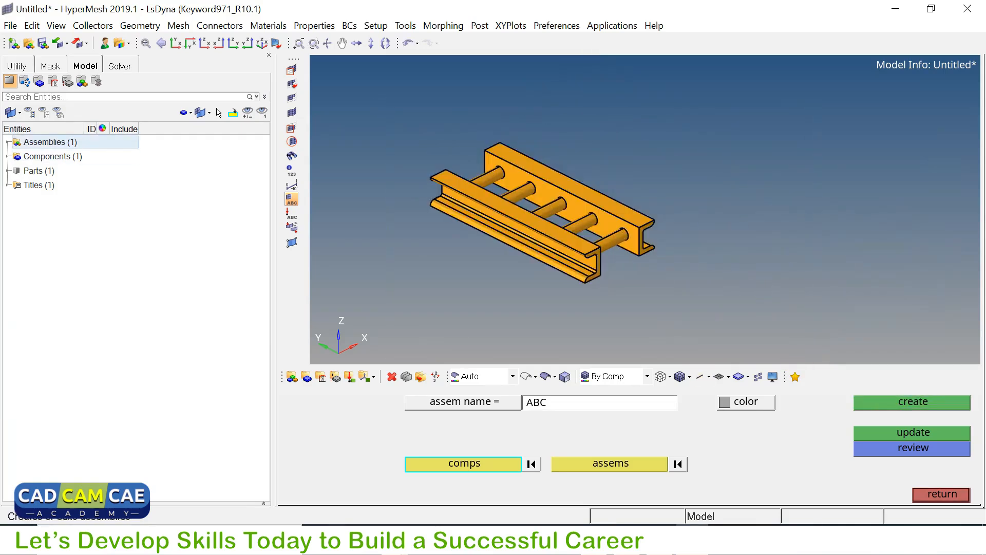
pyautogui.click(7, 142)
pyautogui.click(48, 157)
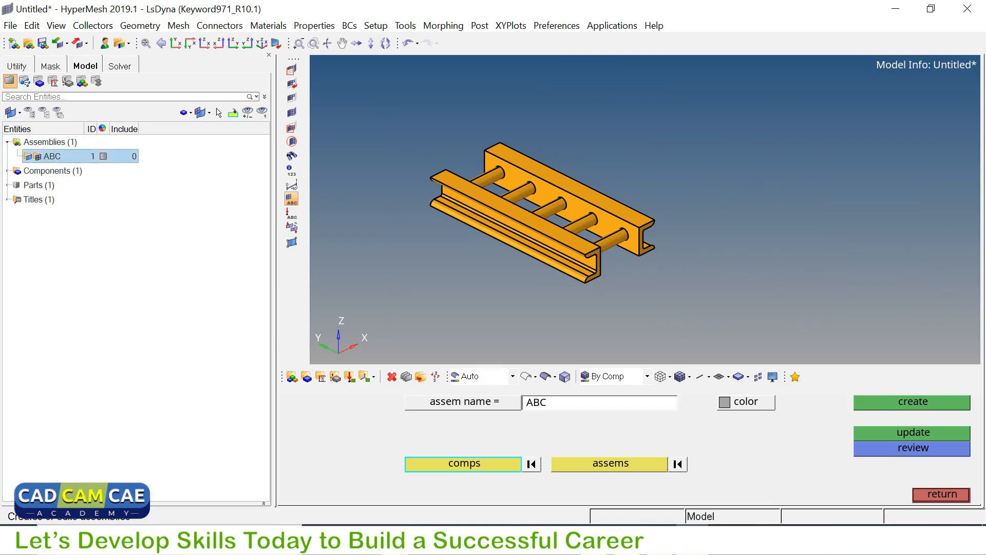
pyautogui.click(941, 494)
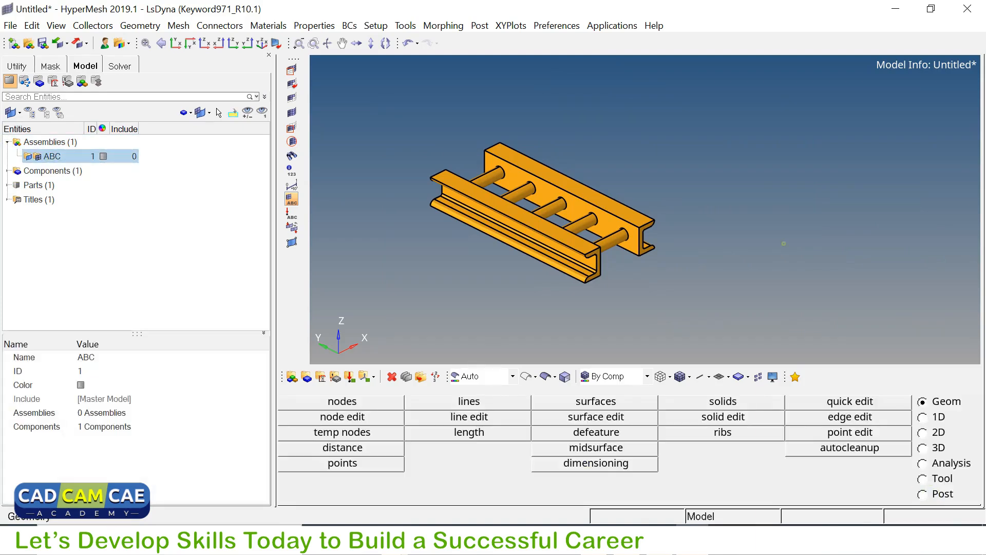
# Look at the component creation settings and the property creation command without creating anything.
pyautogui.click(307, 378)
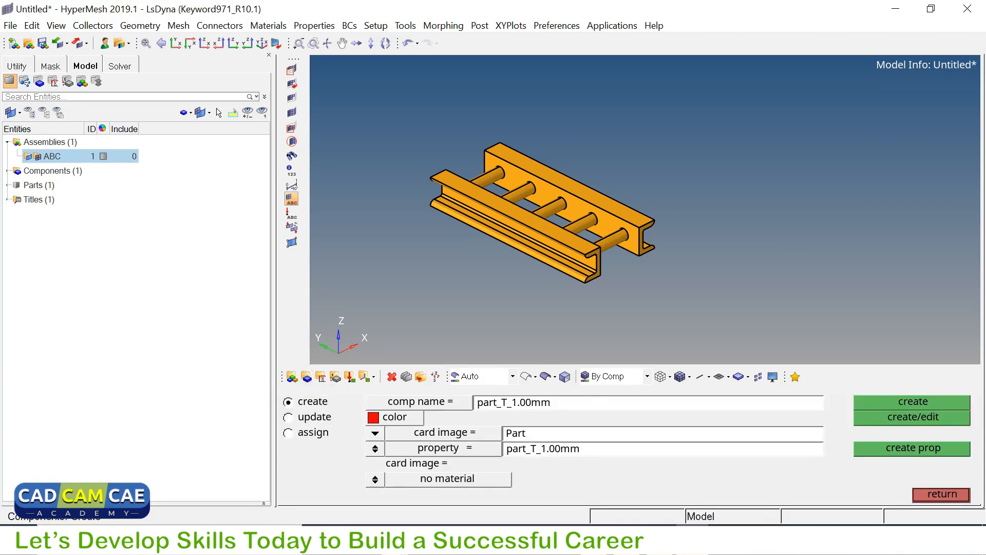
pyautogui.click(320, 377)
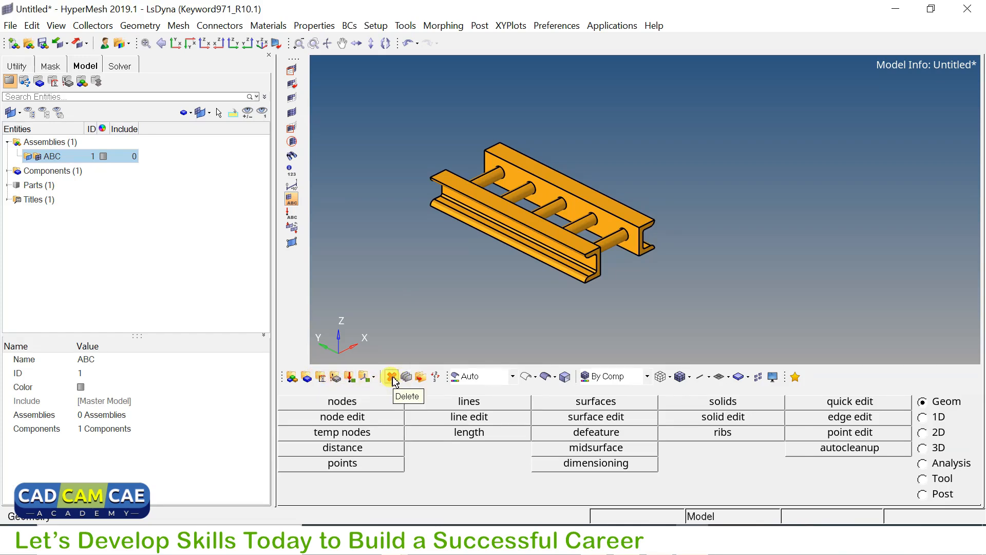
# Review the geometry colour modes and compare the wireframe display with the shaded display, keeping Auto and shaded with edges.
pyautogui.click(511, 377)
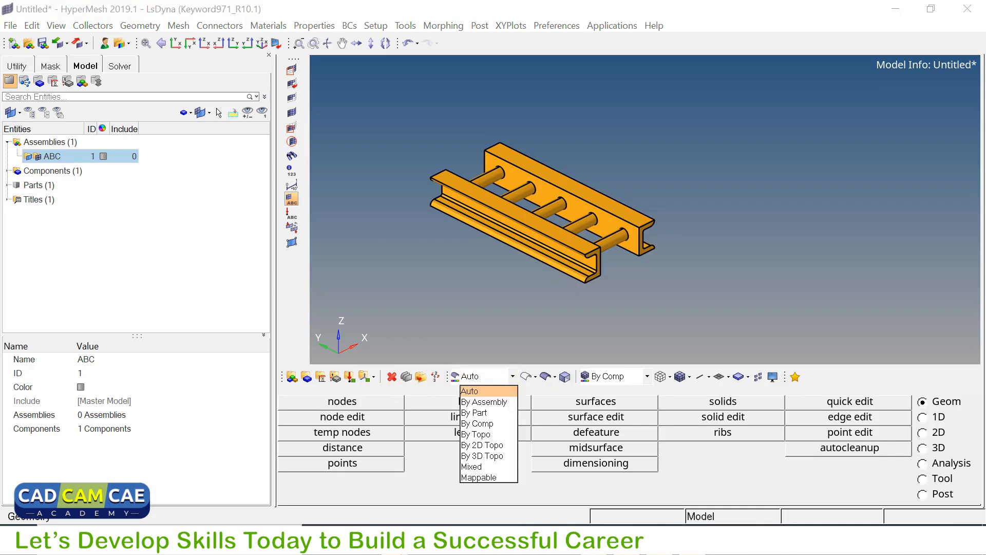
pyautogui.click(536, 331)
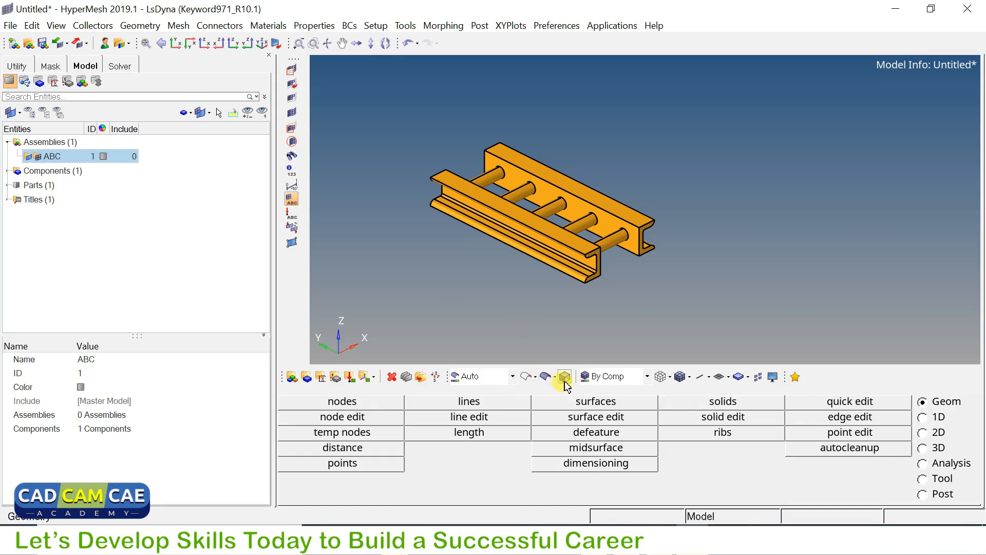
pyautogui.click(525, 377)
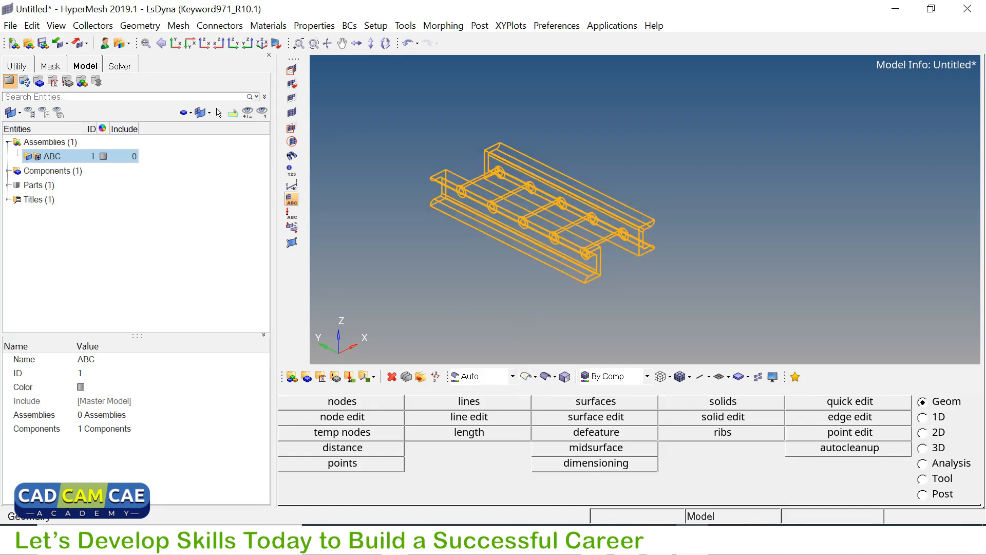
pyautogui.click(544, 377)
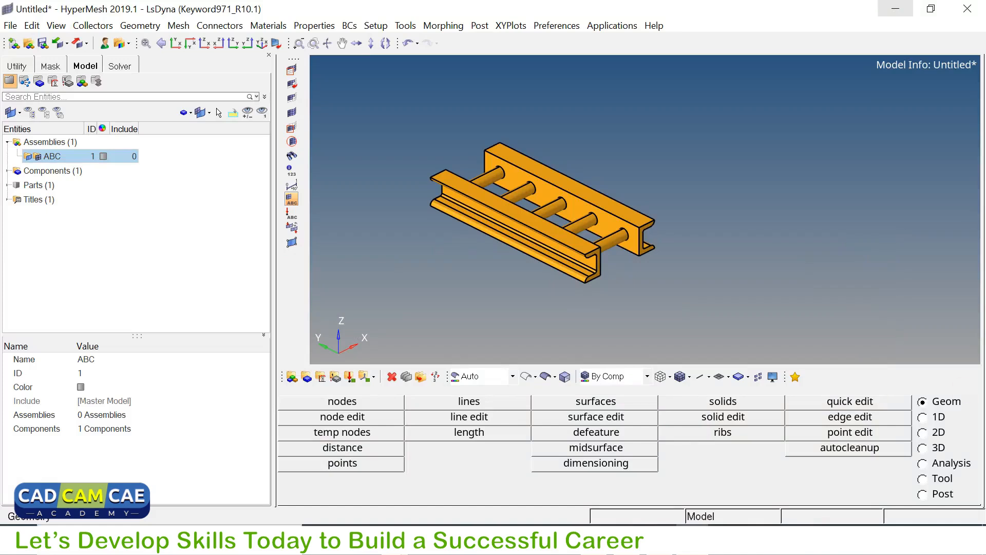
# Look through the 1D, 2D, 3D, Analysis and Tool command pages and return to the Geom page.
pyautogui.click(934, 417)
pyautogui.click(936, 433)
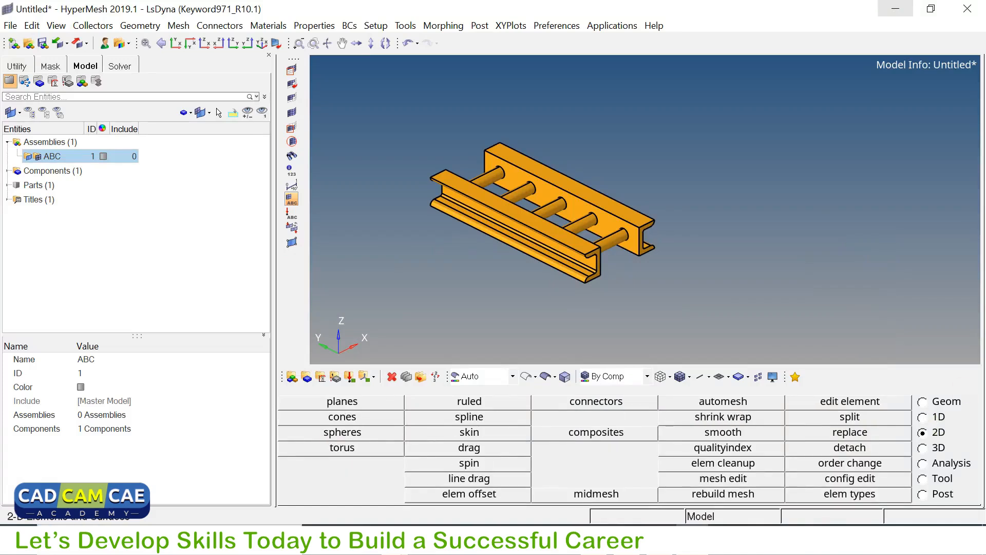
pyautogui.click(933, 447)
pyautogui.click(934, 464)
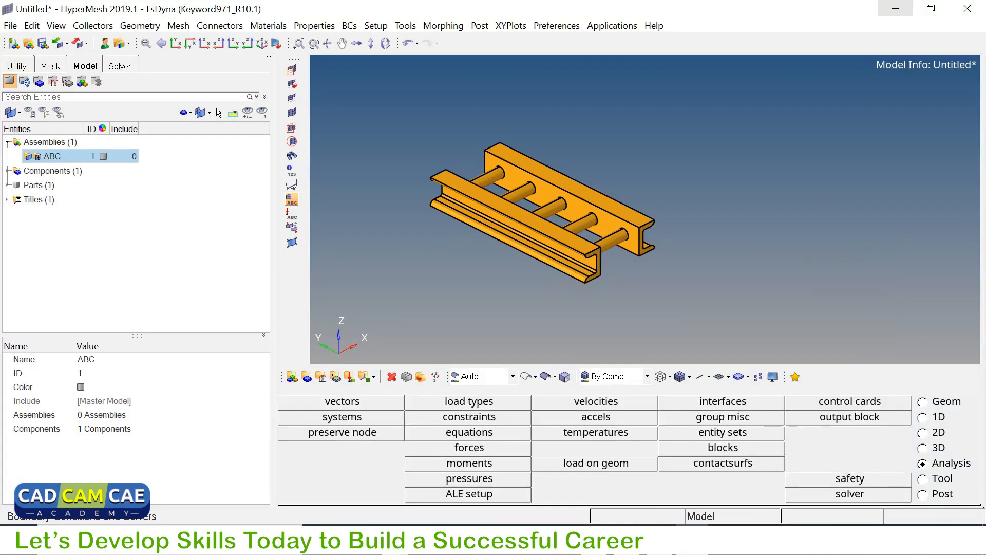
pyautogui.click(933, 479)
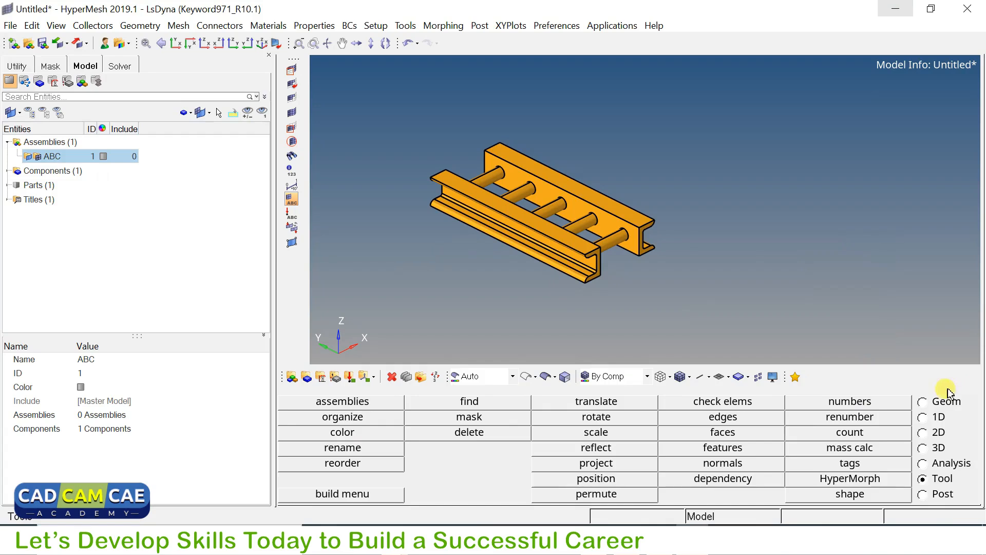
pyautogui.click(932, 402)
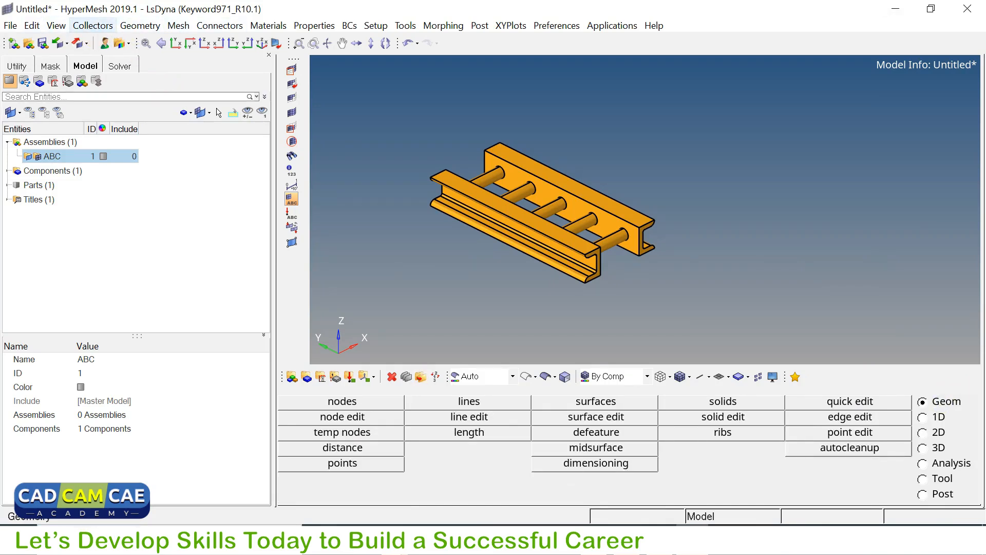
# Look through the collector commands and the mesh creation, assignment and transformation commands without running any.
pyautogui.click(98, 26)
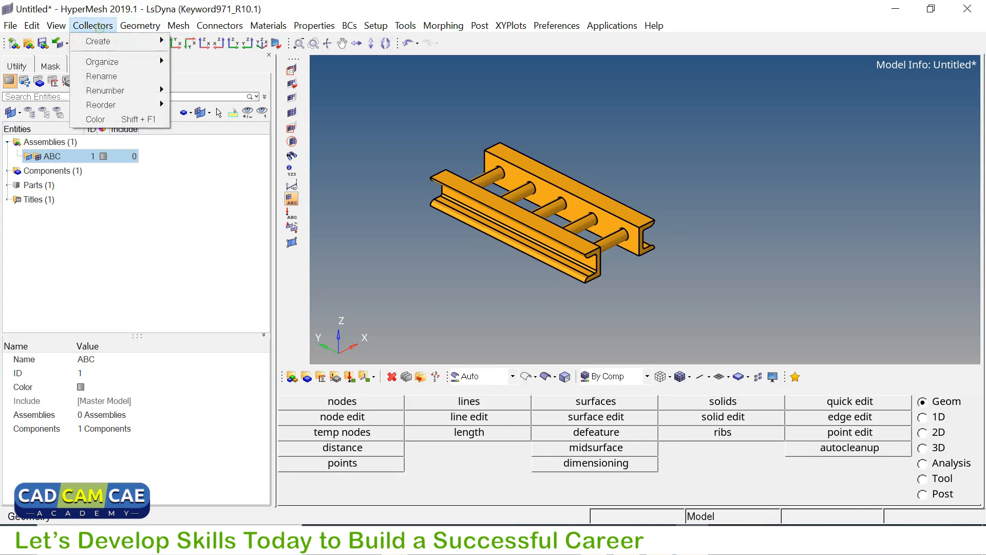
pyautogui.moveTo(178, 26)
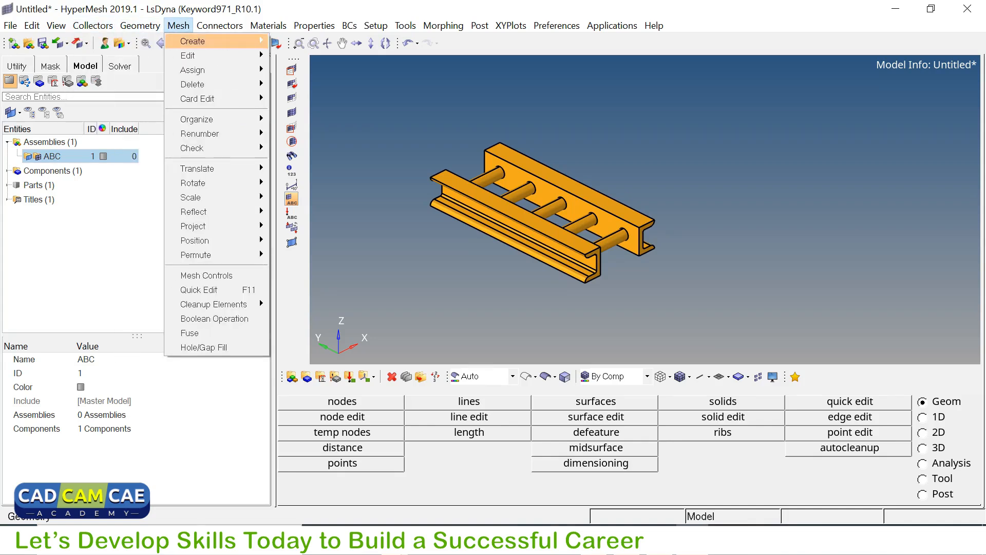
pyautogui.moveTo(200, 41)
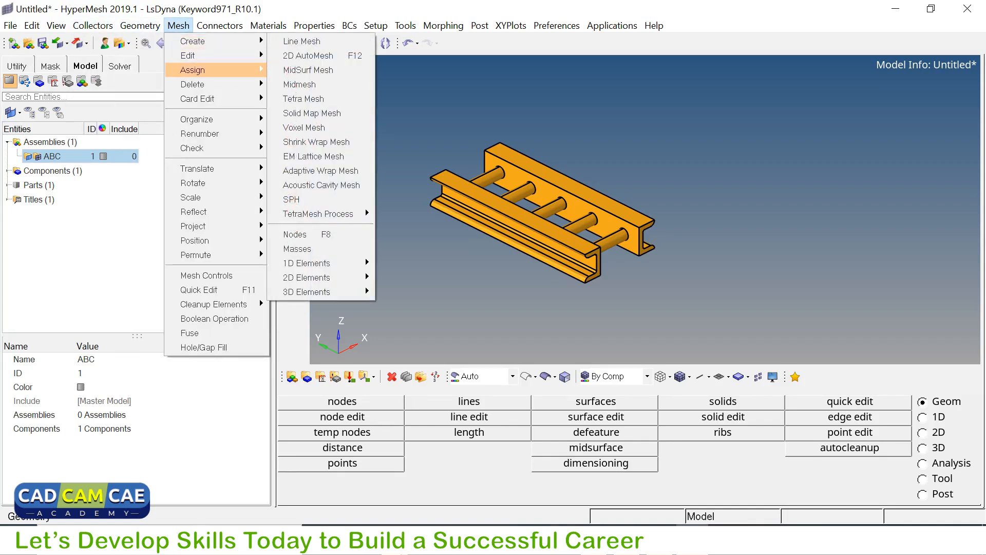
pyautogui.moveTo(195, 70)
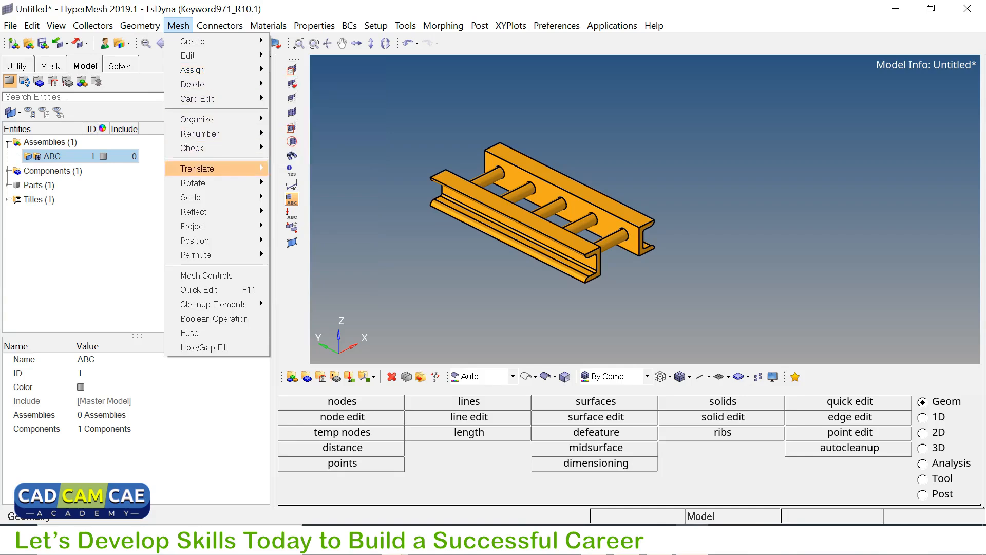
pyautogui.moveTo(197, 169)
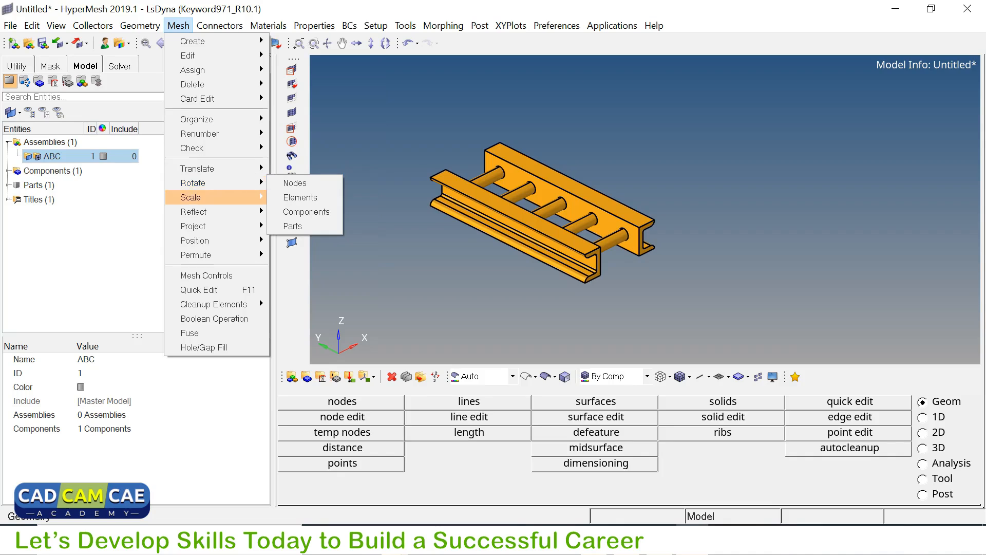
pyautogui.moveTo(193, 211)
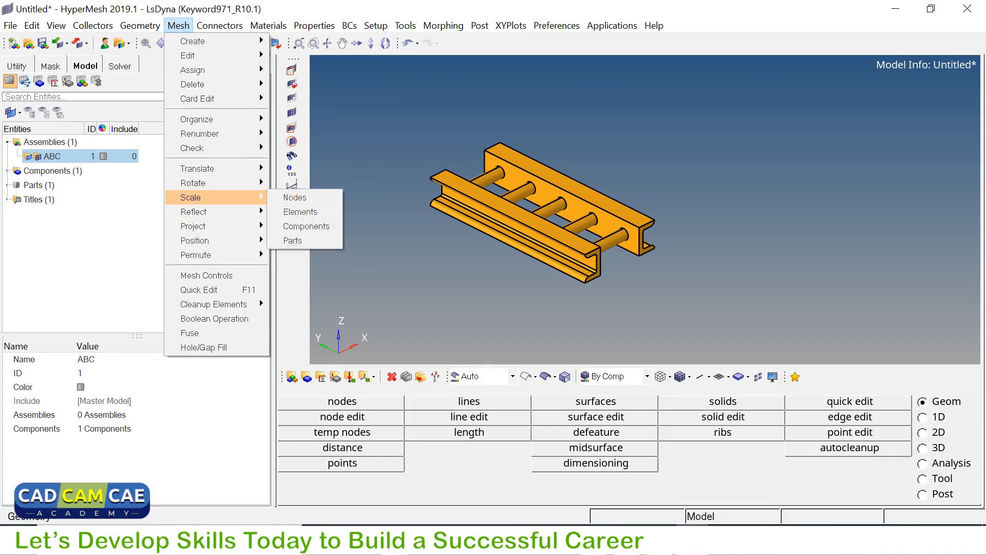
pyautogui.click(360, 110)
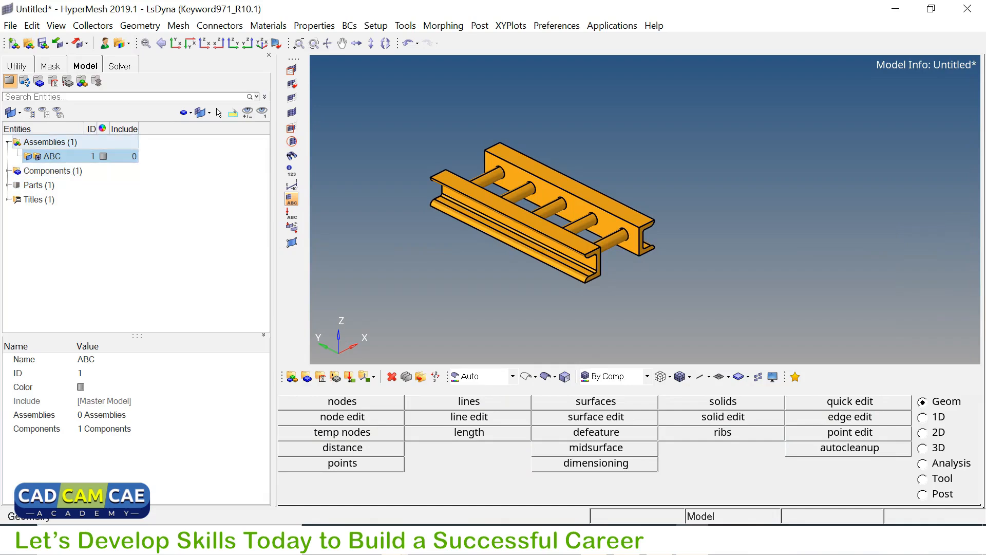
# Collapse the assemblies in the model tree and switch to the PowerPoint presentation 2_INTRODUCTION TO HYPERMESH.
pyautogui.click(7, 142)
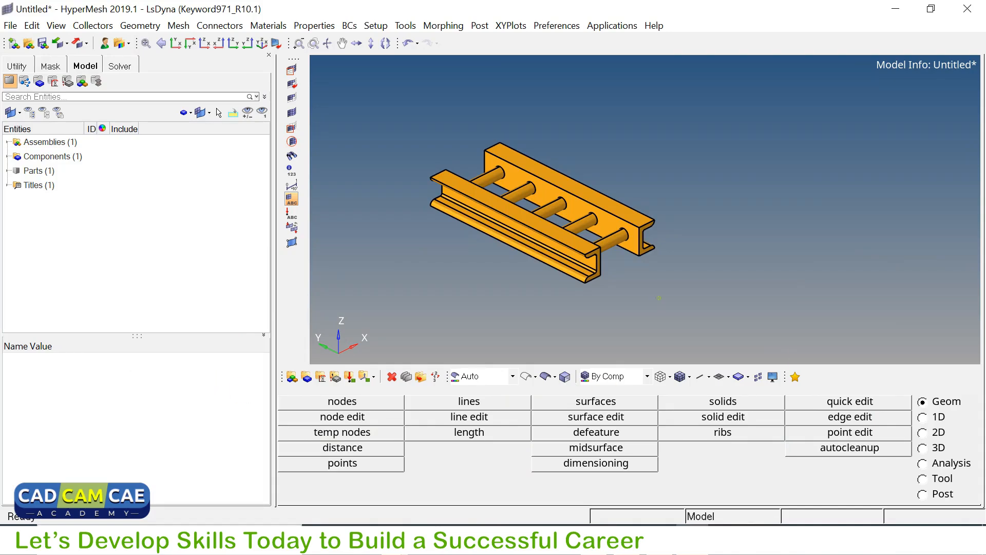
pyautogui.click(627, 538)
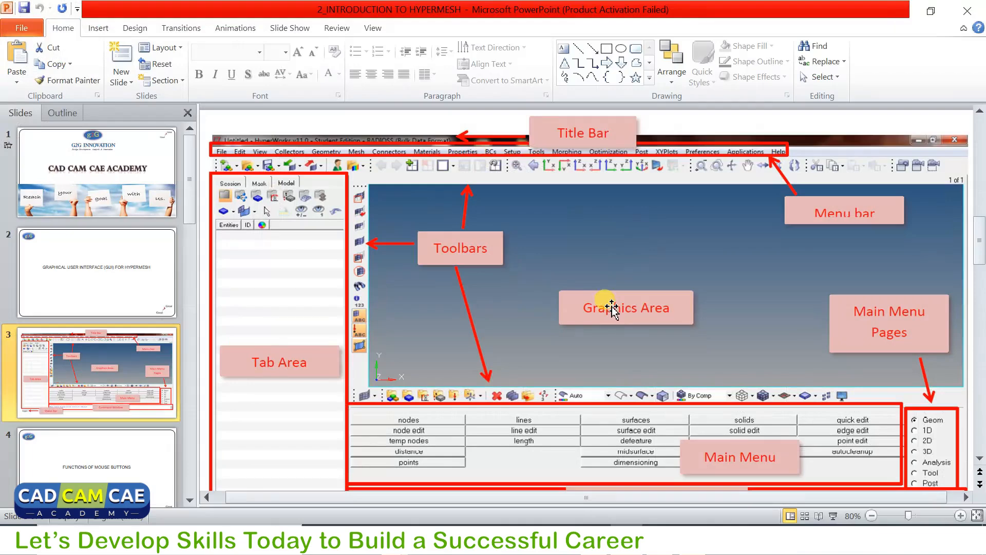